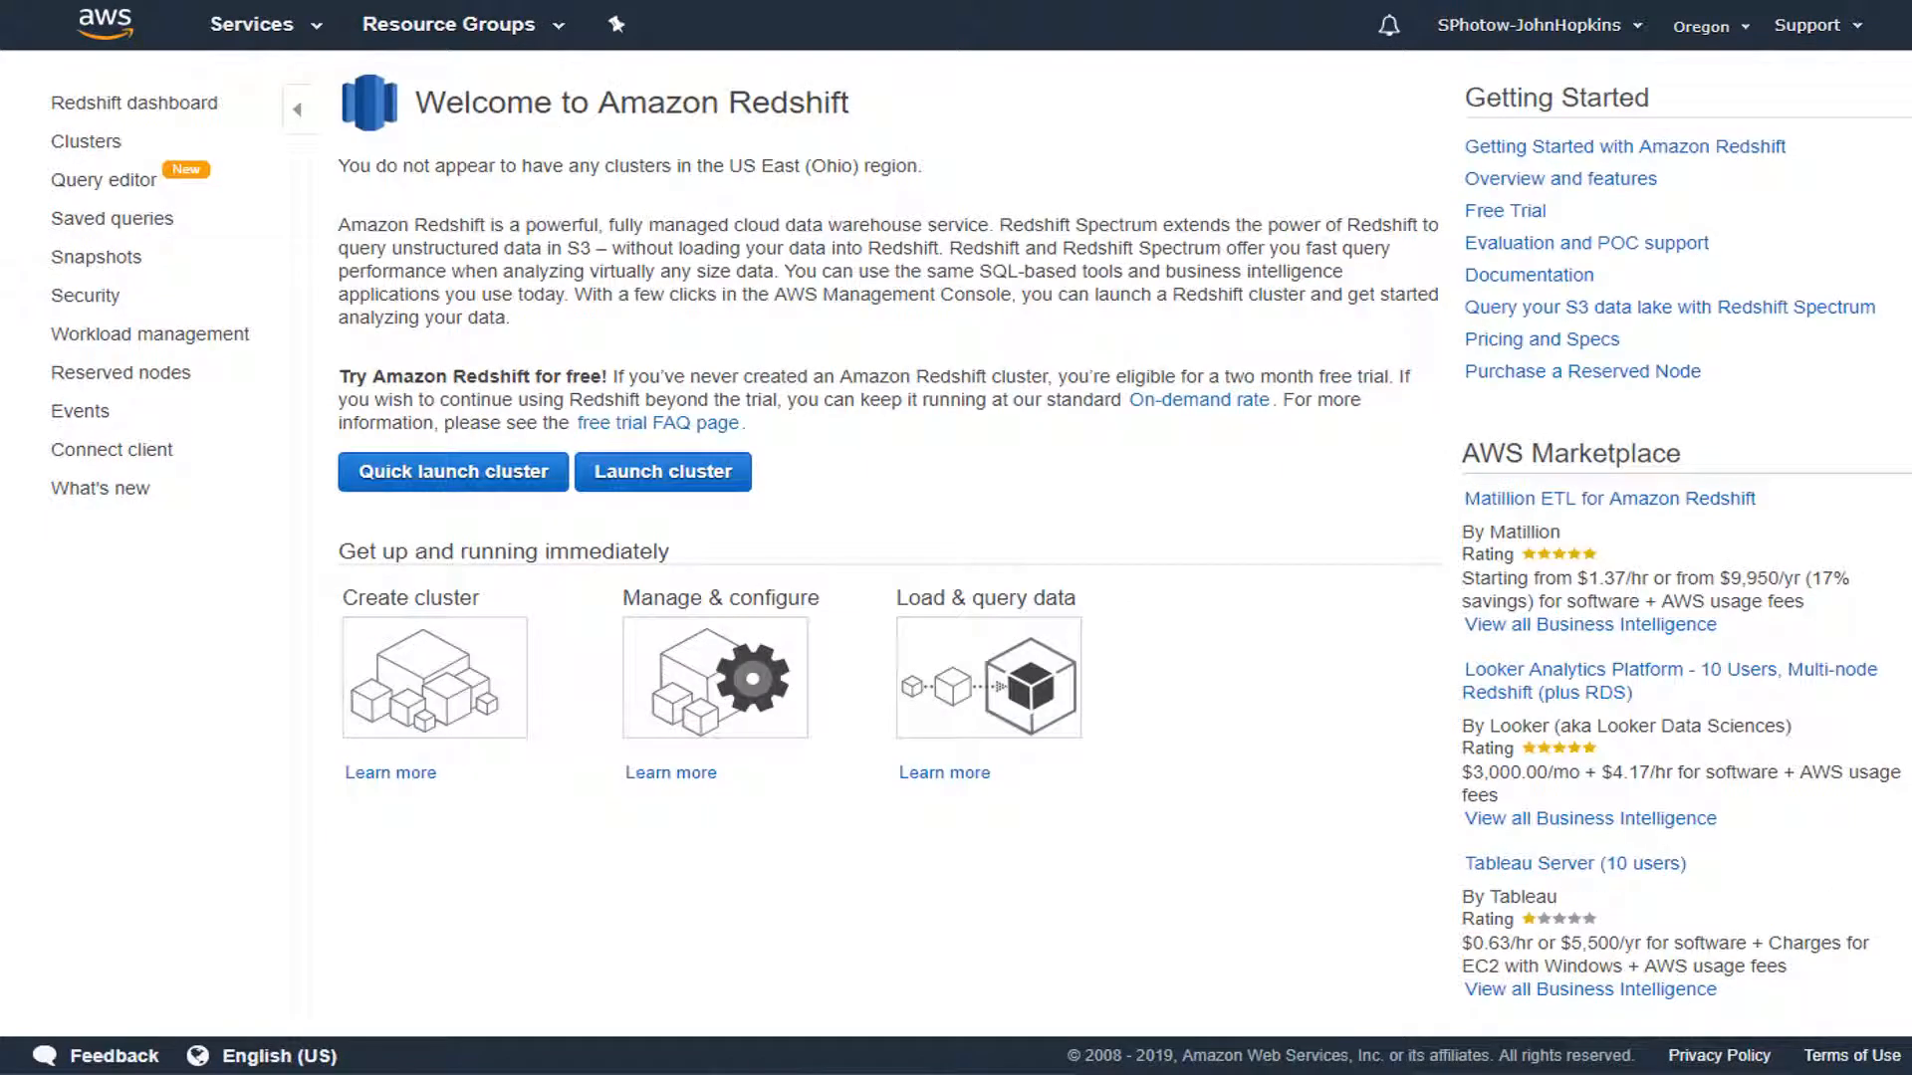
Step: Mark the Clusters section and the option to launch a new cluster
drag(40, 156, 143, 160)
mouse_move(588, 515)
mouse_down()
mouse_move(783, 462)
mouse_move(705, 414)
mouse_move(565, 460)
mouse_move(590, 517)
mouse_up()
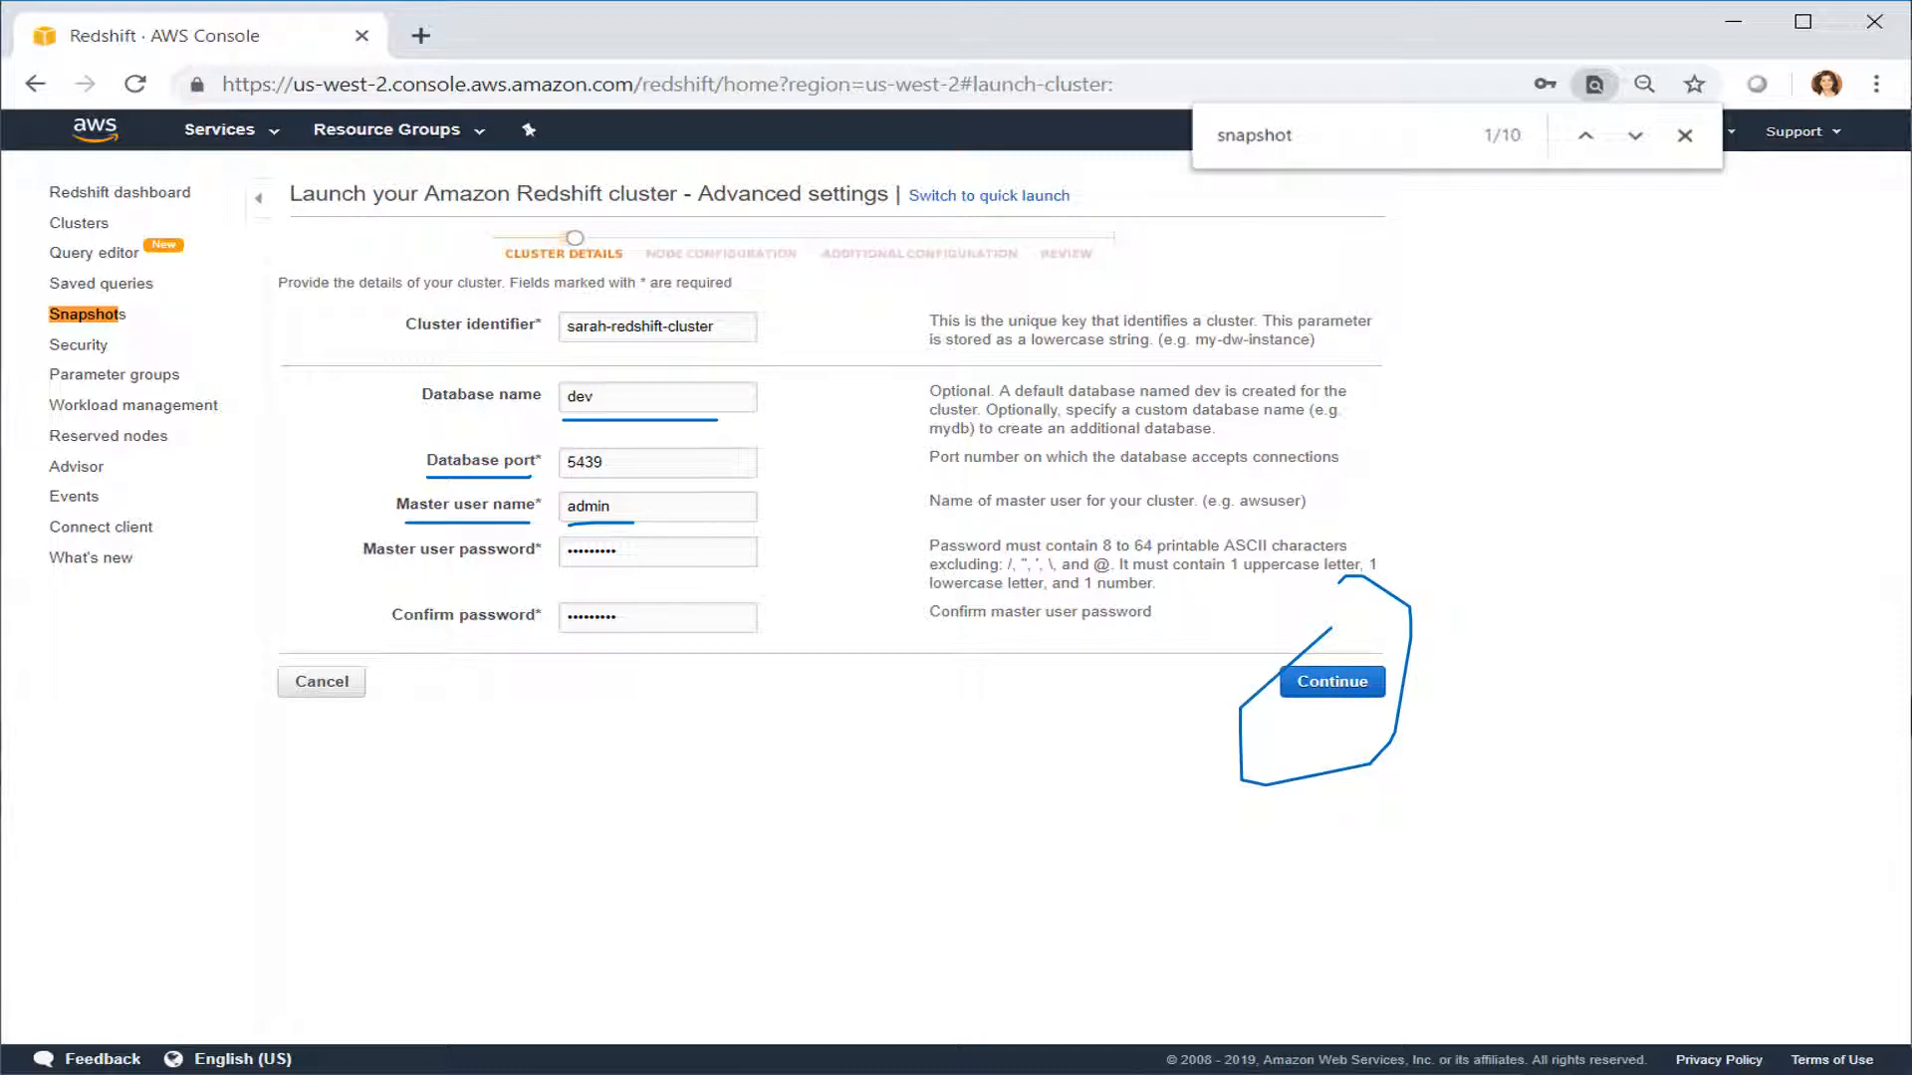
Step: Advance the launch wizard to the node configuration step
key(Right)
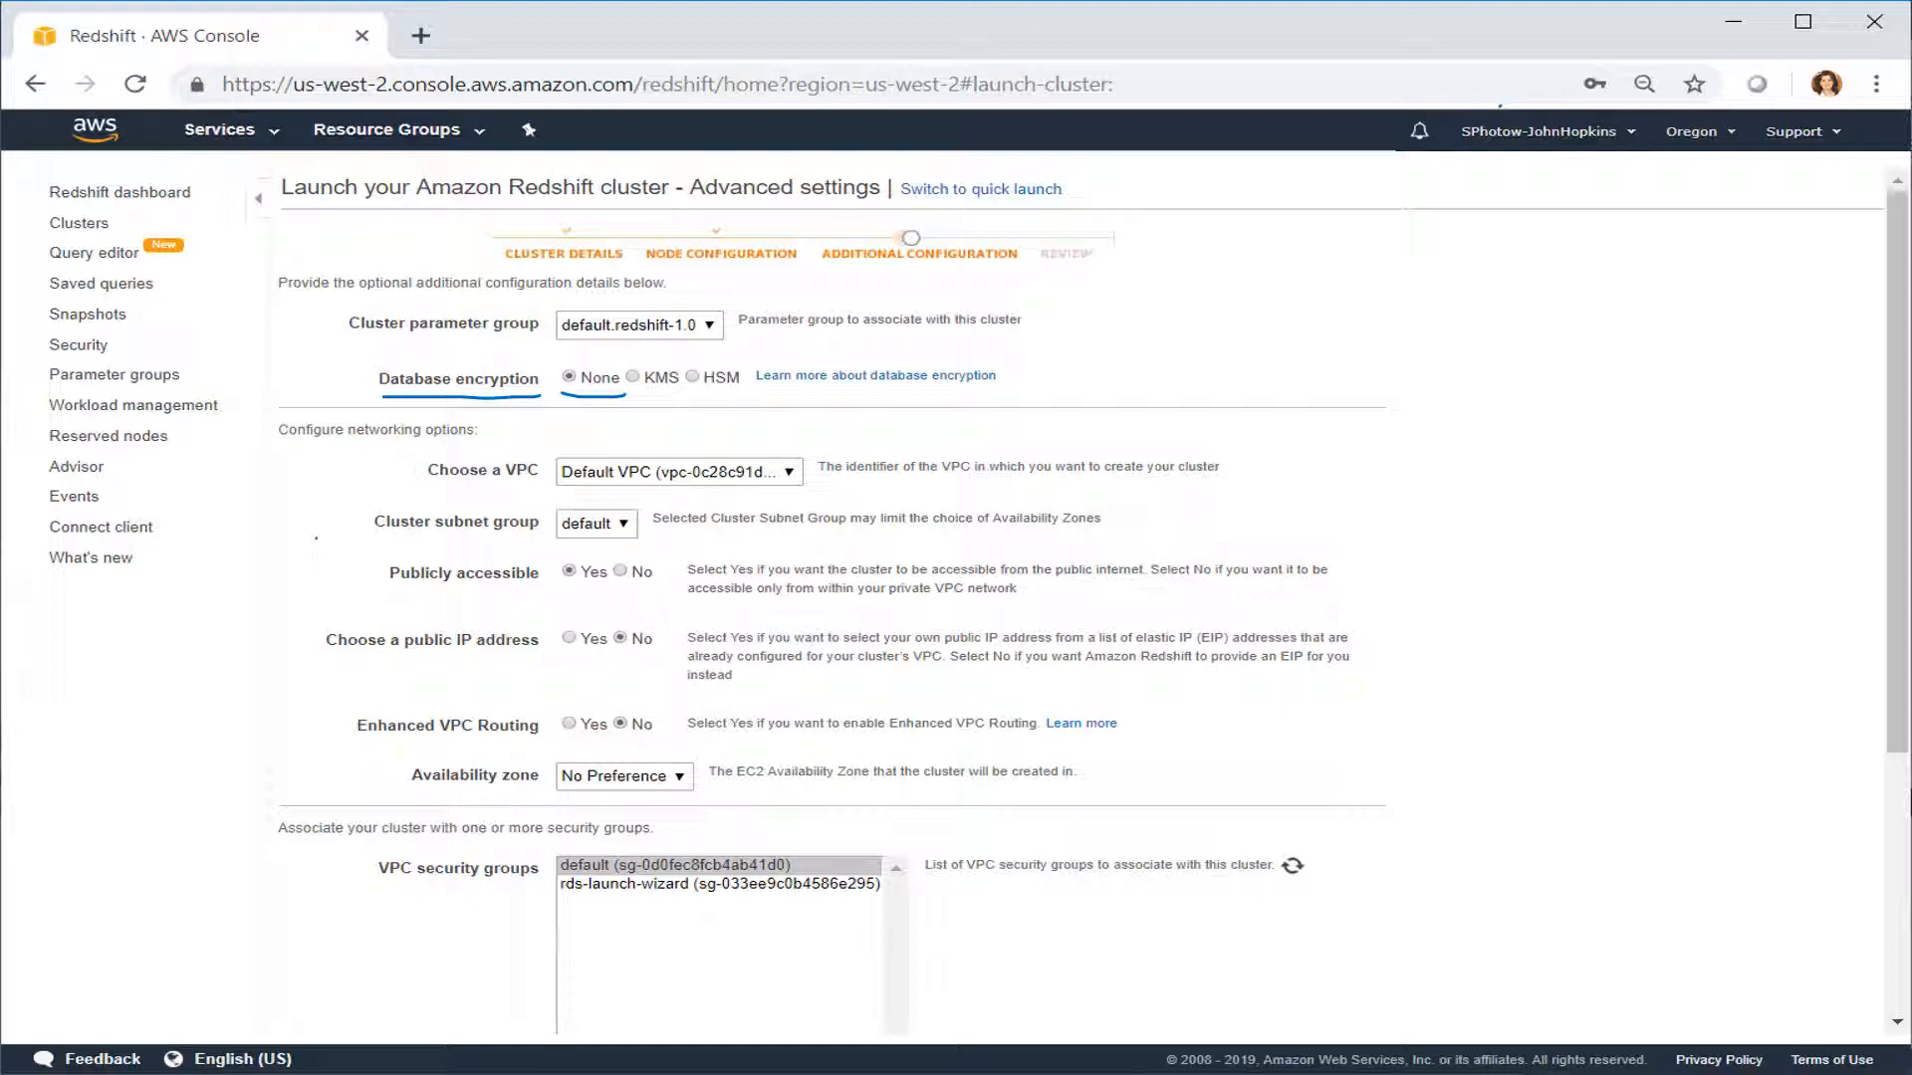
Step: Mark the chosen Default VPC and the default security group
drag(549, 494, 708, 497)
mouse_move(544, 858)
mouse_down()
mouse_move(693, 839)
mouse_move(814, 848)
mouse_move(814, 865)
mouse_up()
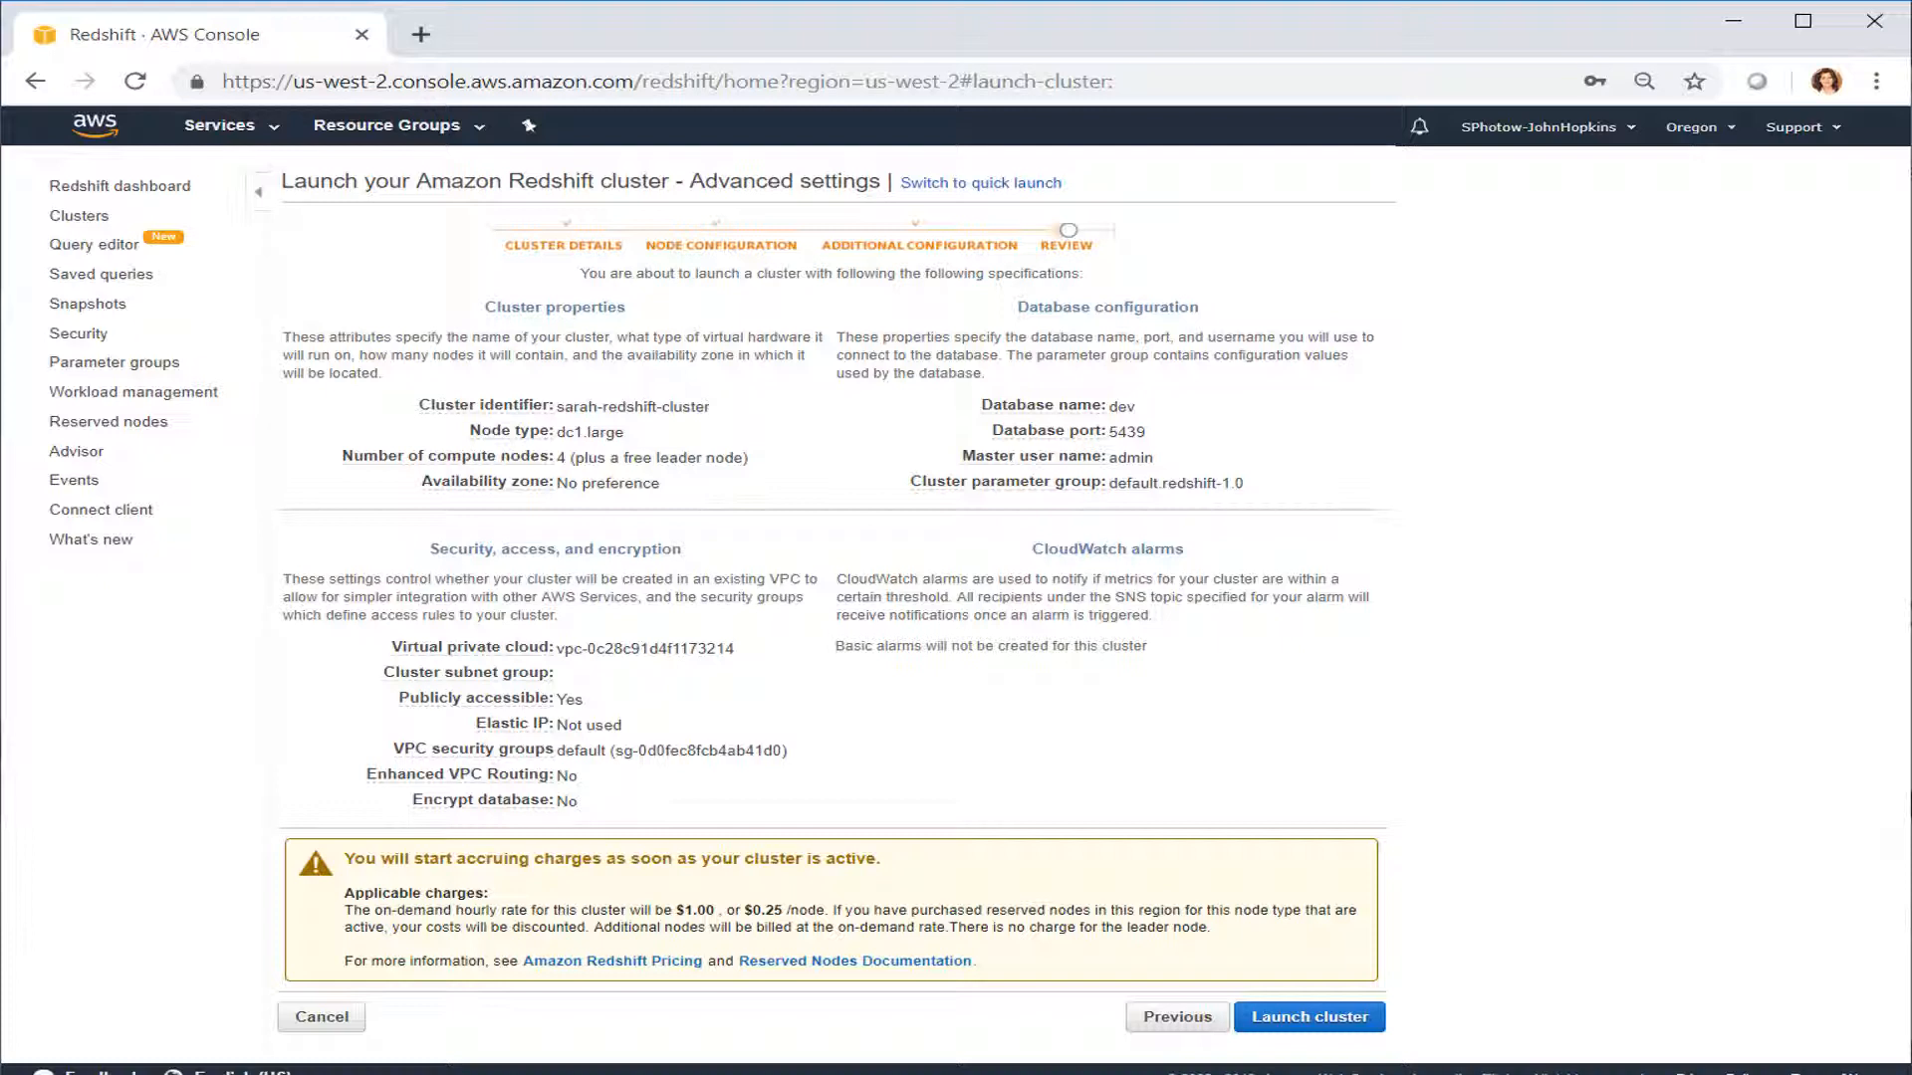
Step: Launch the reviewed cluster, noting its name and the Oregon region, then go to the cluster list
drag(1236, 1046, 1371, 1037)
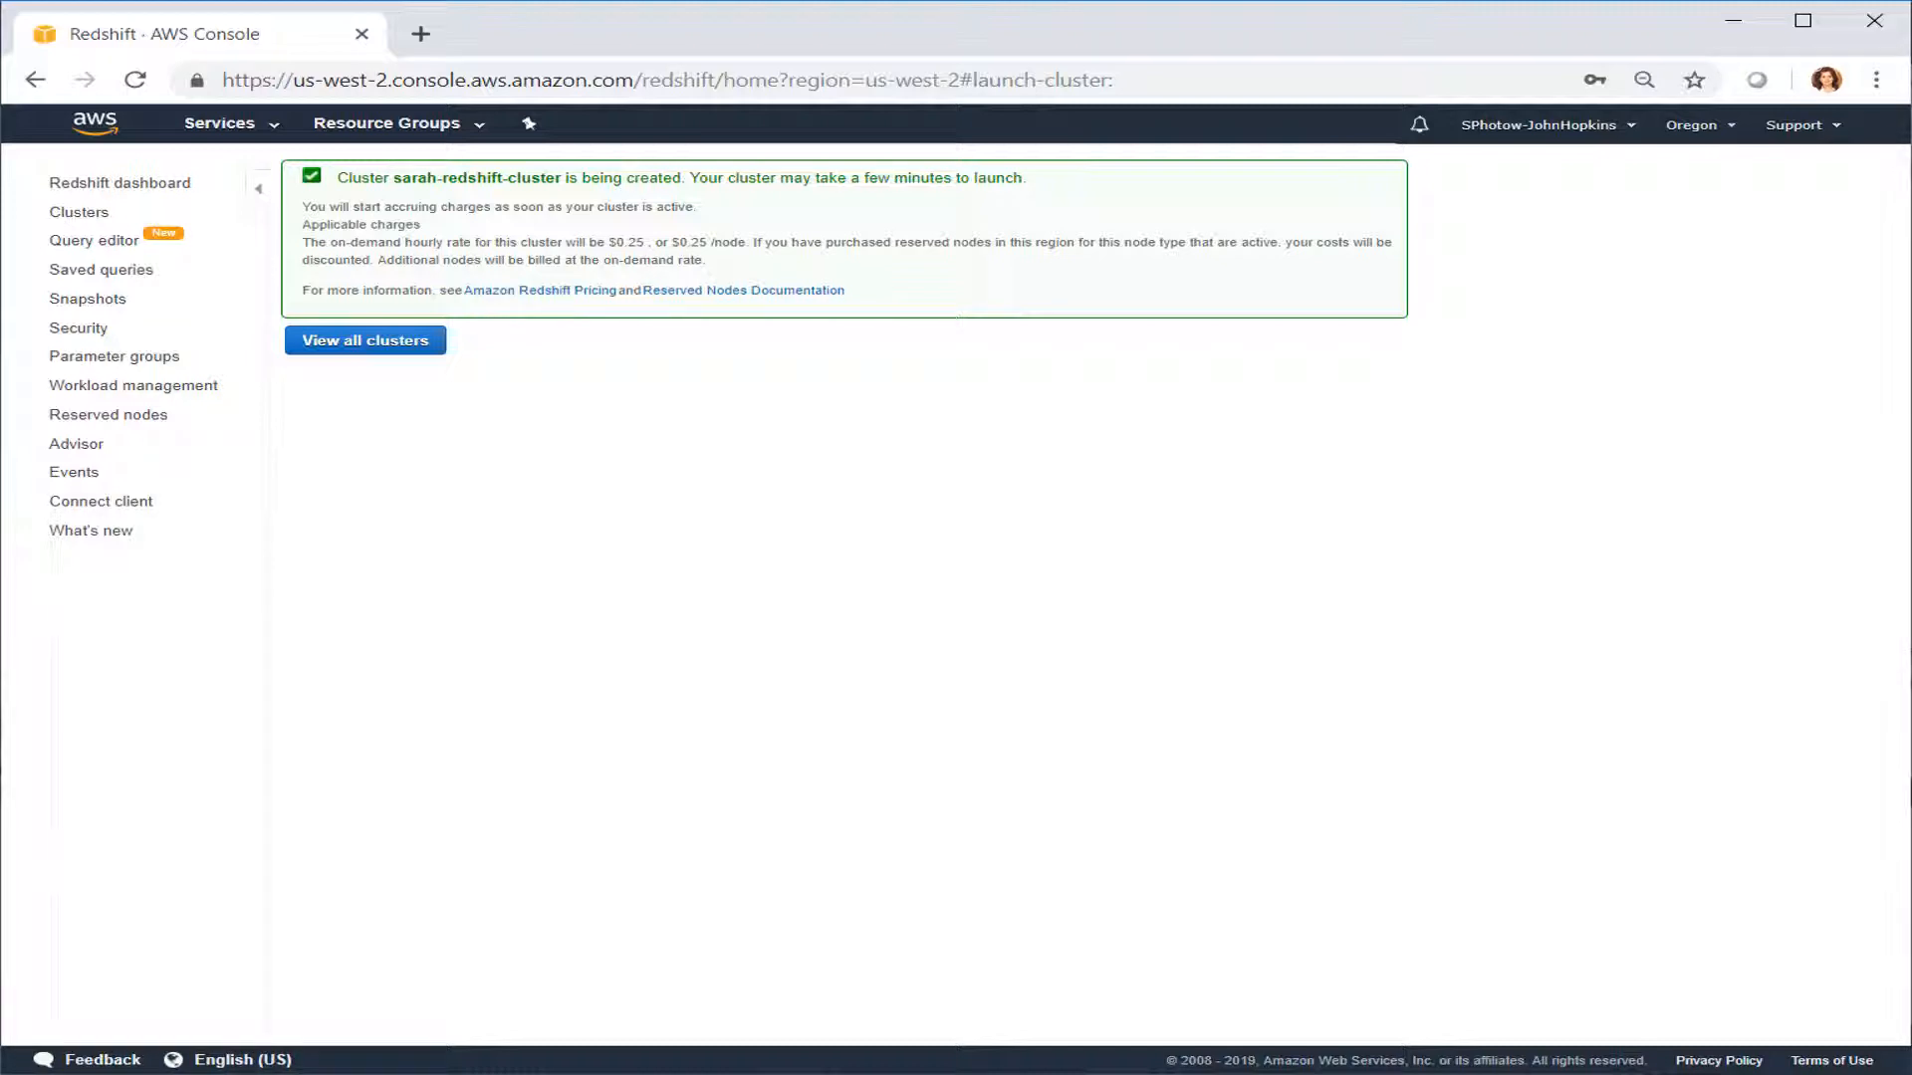
drag(397, 185, 564, 188)
drag(1665, 162, 1730, 155)
key(Right)
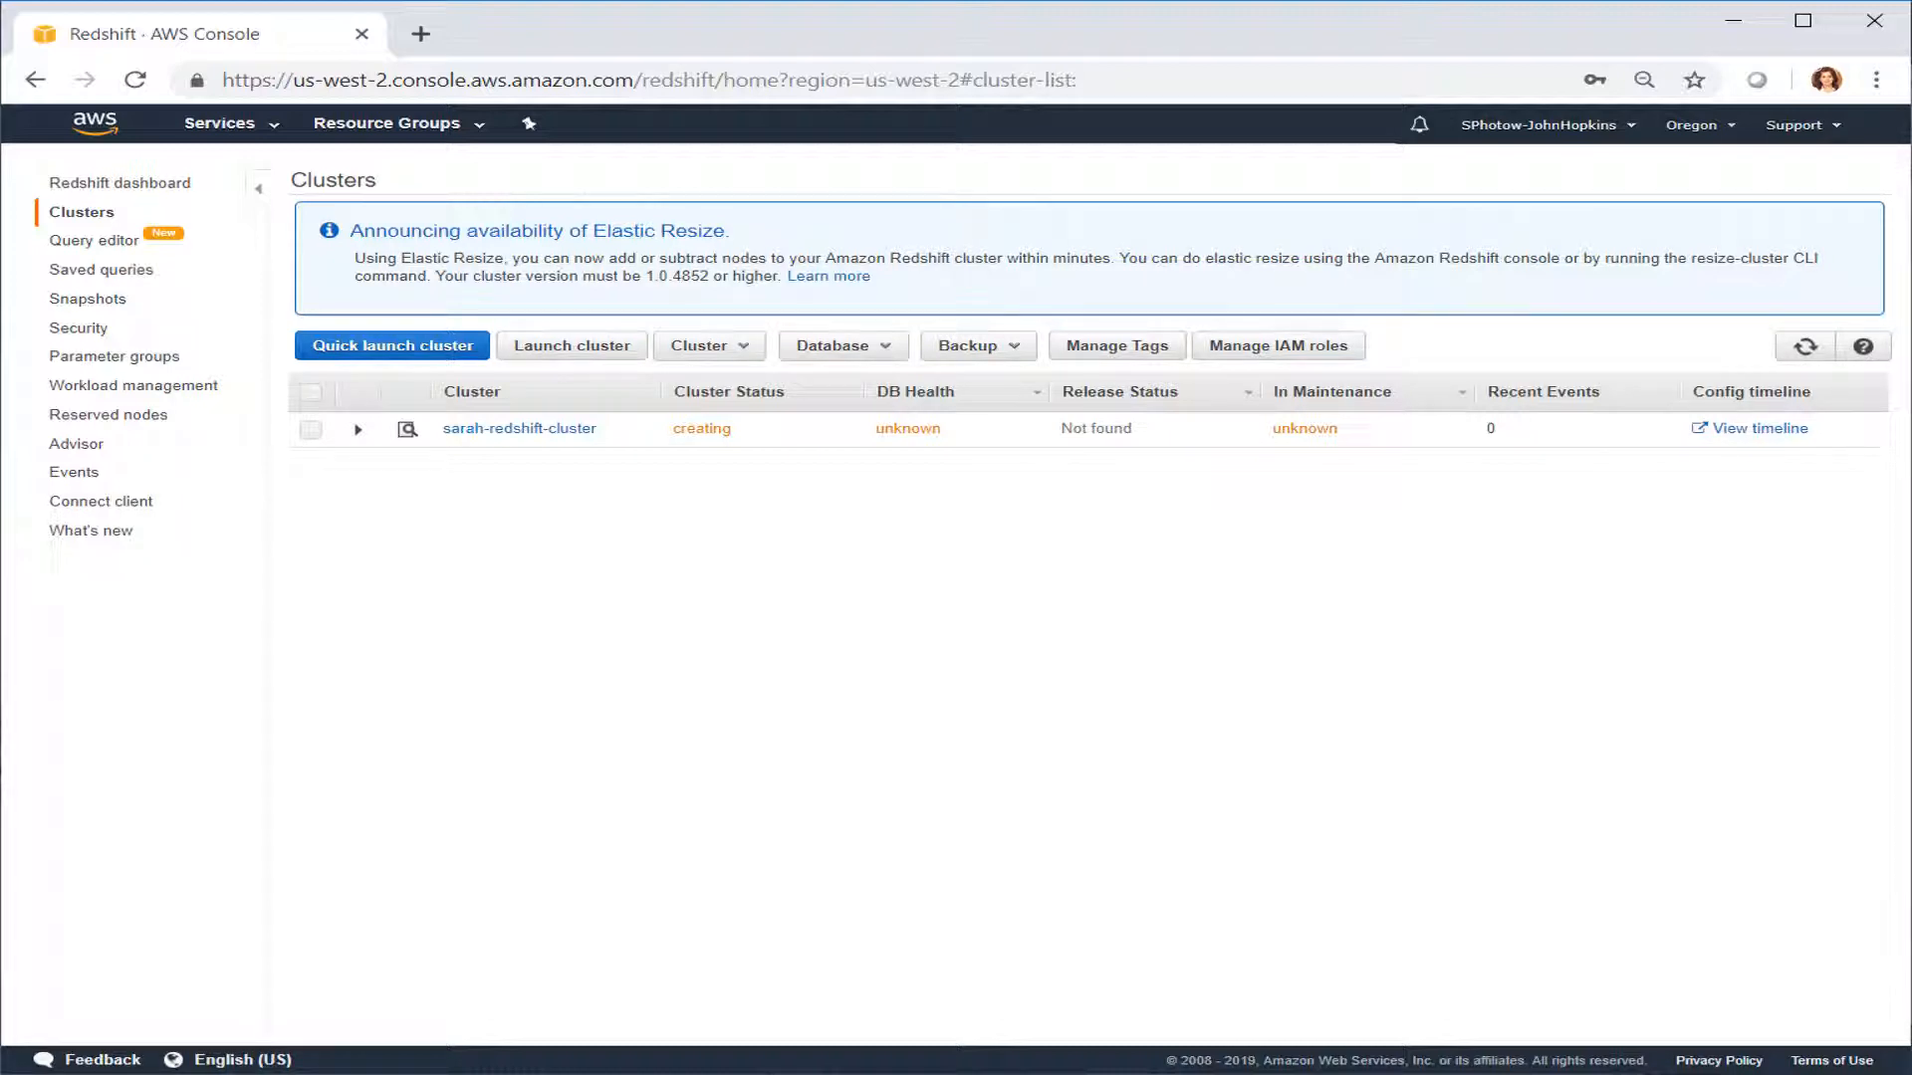
Step: Underline the newly launched cluster in the Clusters list
mouse_move(447, 448)
mouse_down()
mouse_move(573, 468)
mouse_move(736, 455)
mouse_up()
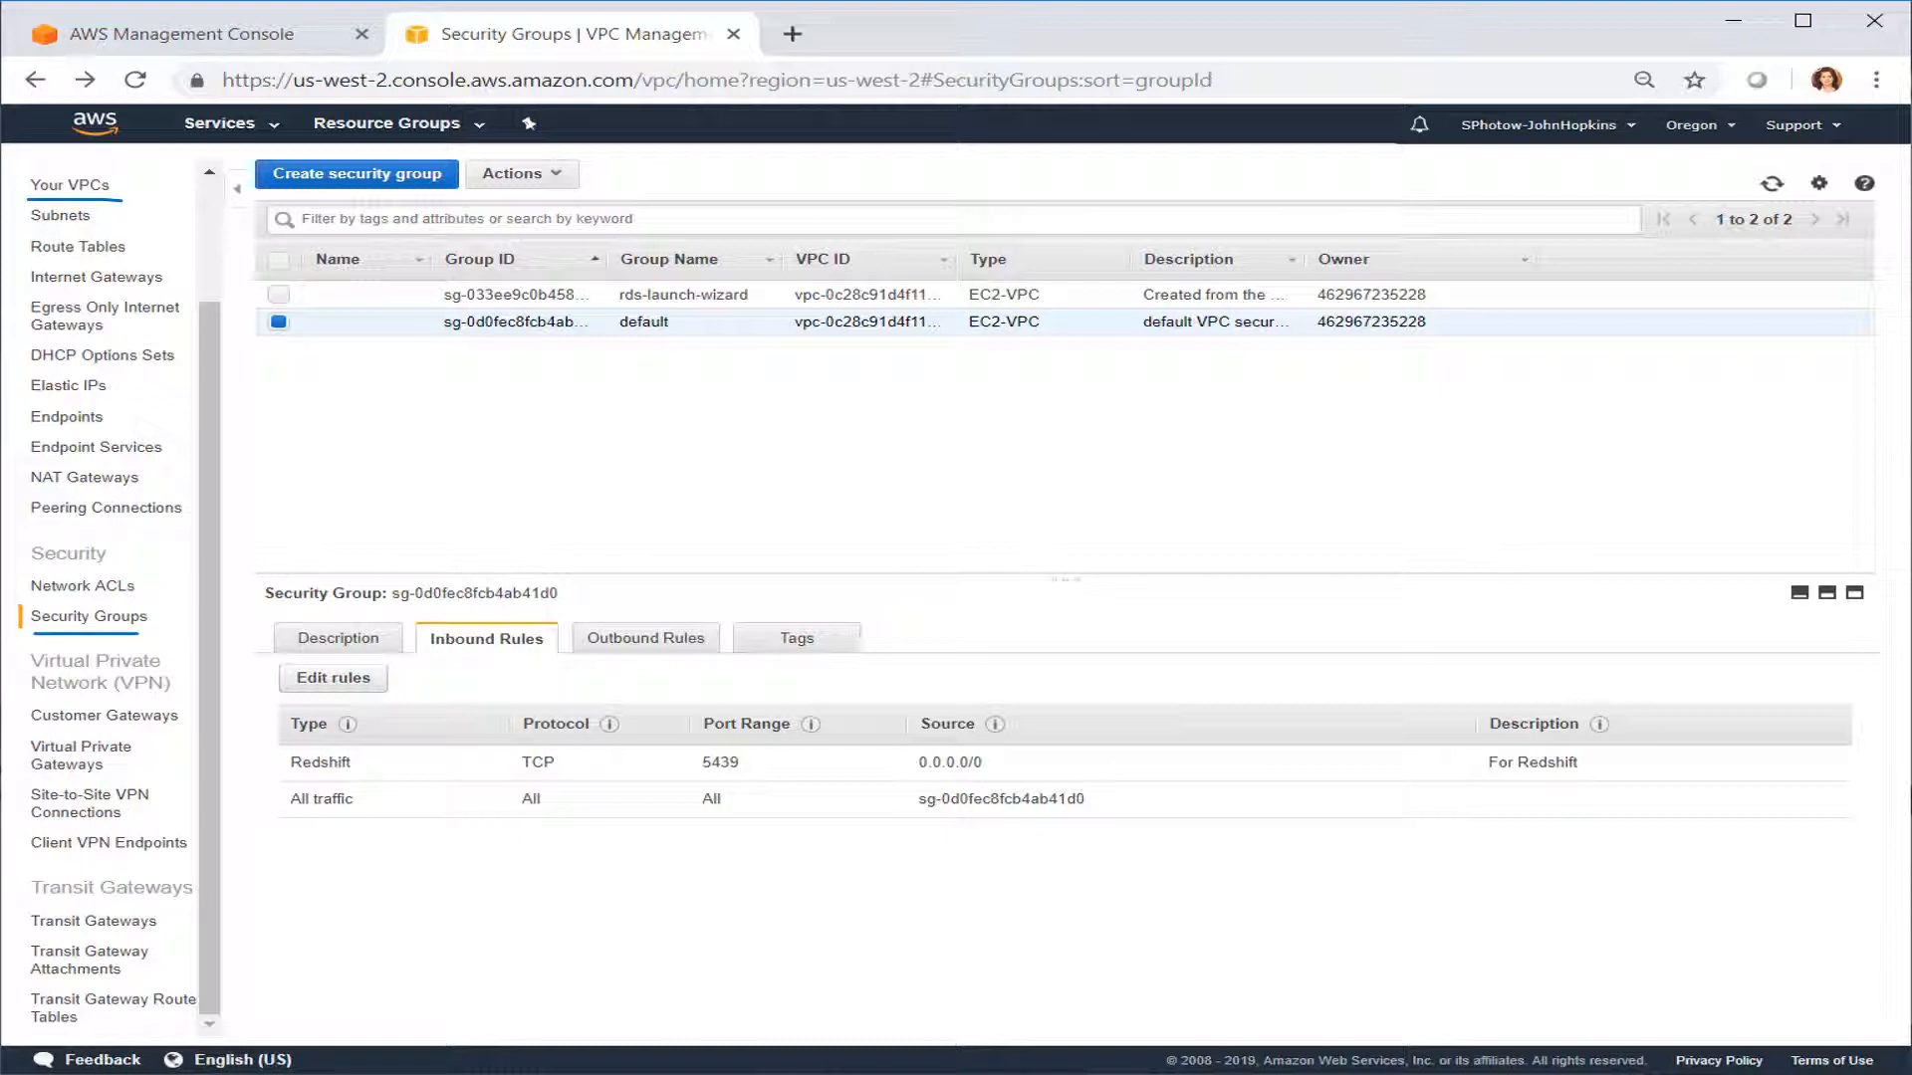
Step: Underline the group ID, inbound rules, and the Redshift rule's TCP, 5439 and 0.0.0.0/0 values
drag(439, 345, 582, 340)
drag(424, 662, 573, 658)
drag(286, 771, 373, 769)
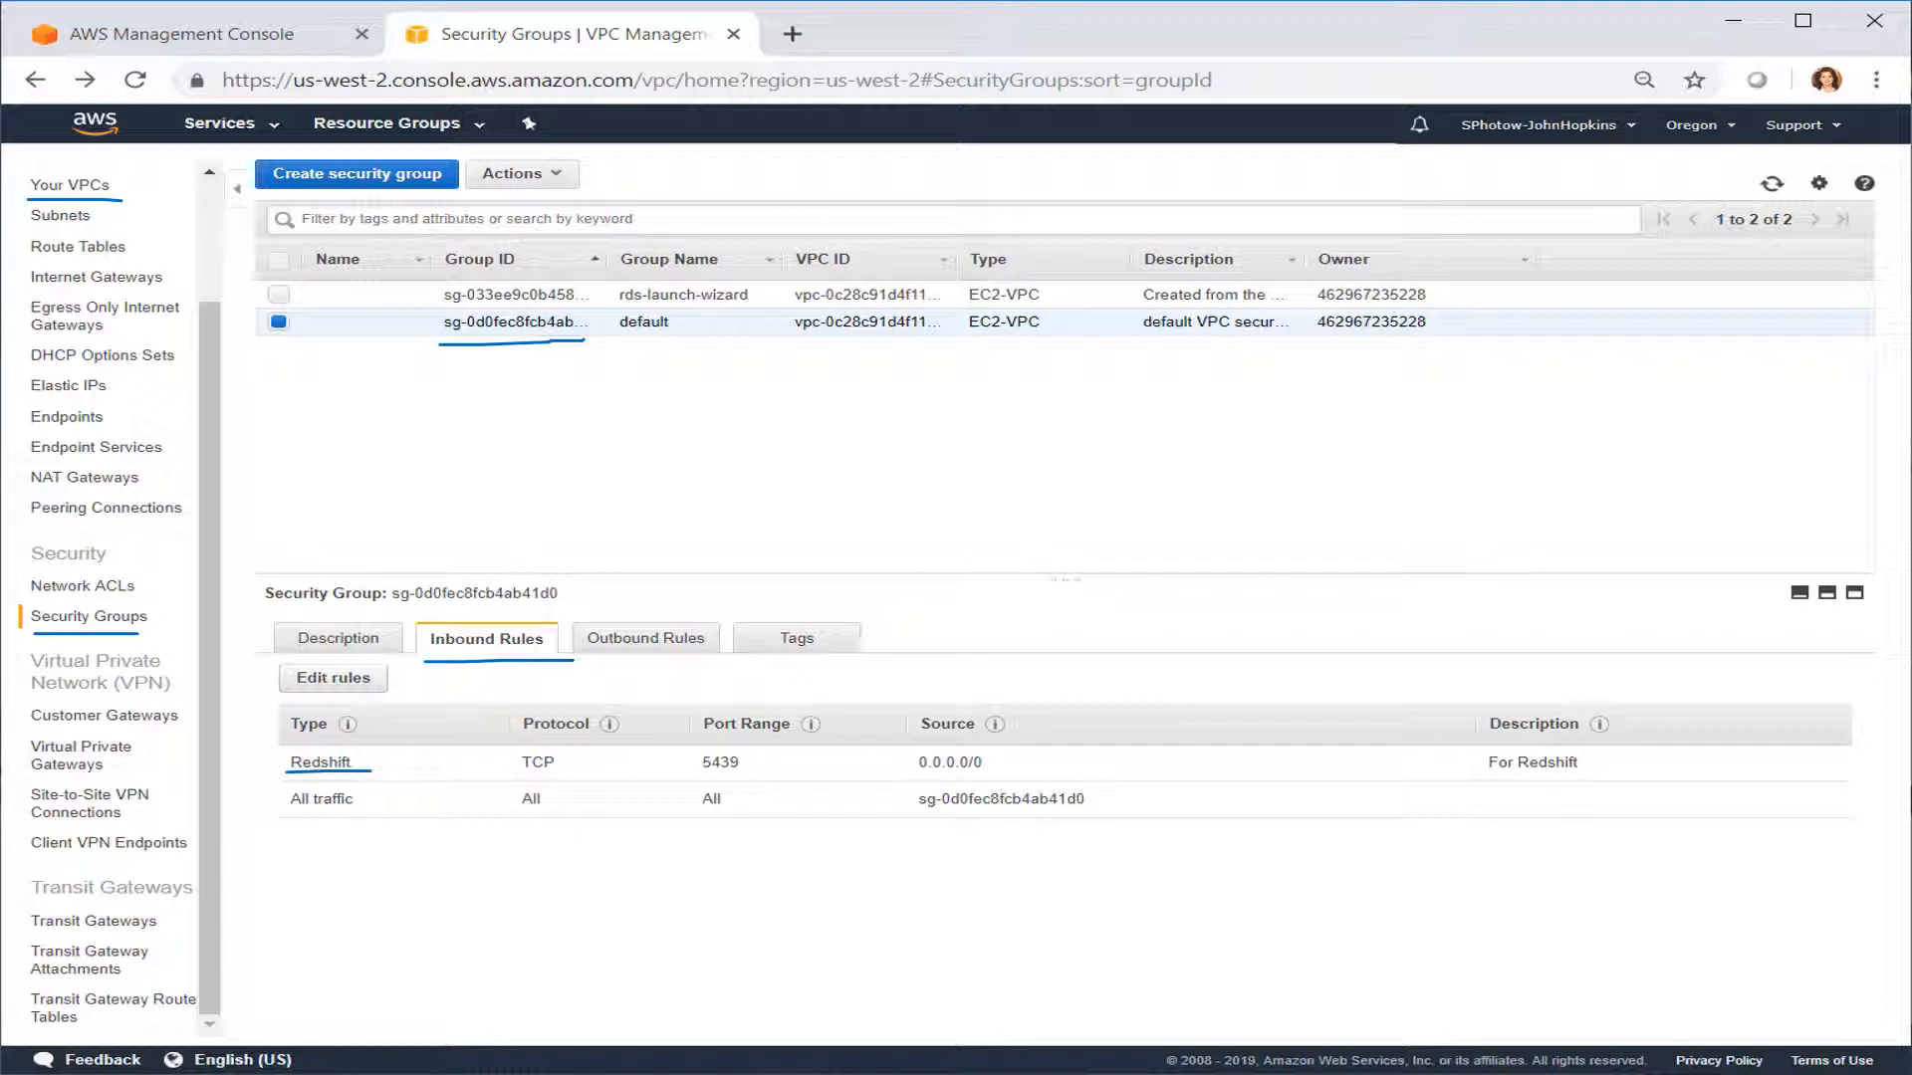
drag(509, 770, 594, 772)
drag(694, 773, 764, 767)
drag(912, 772, 1017, 764)
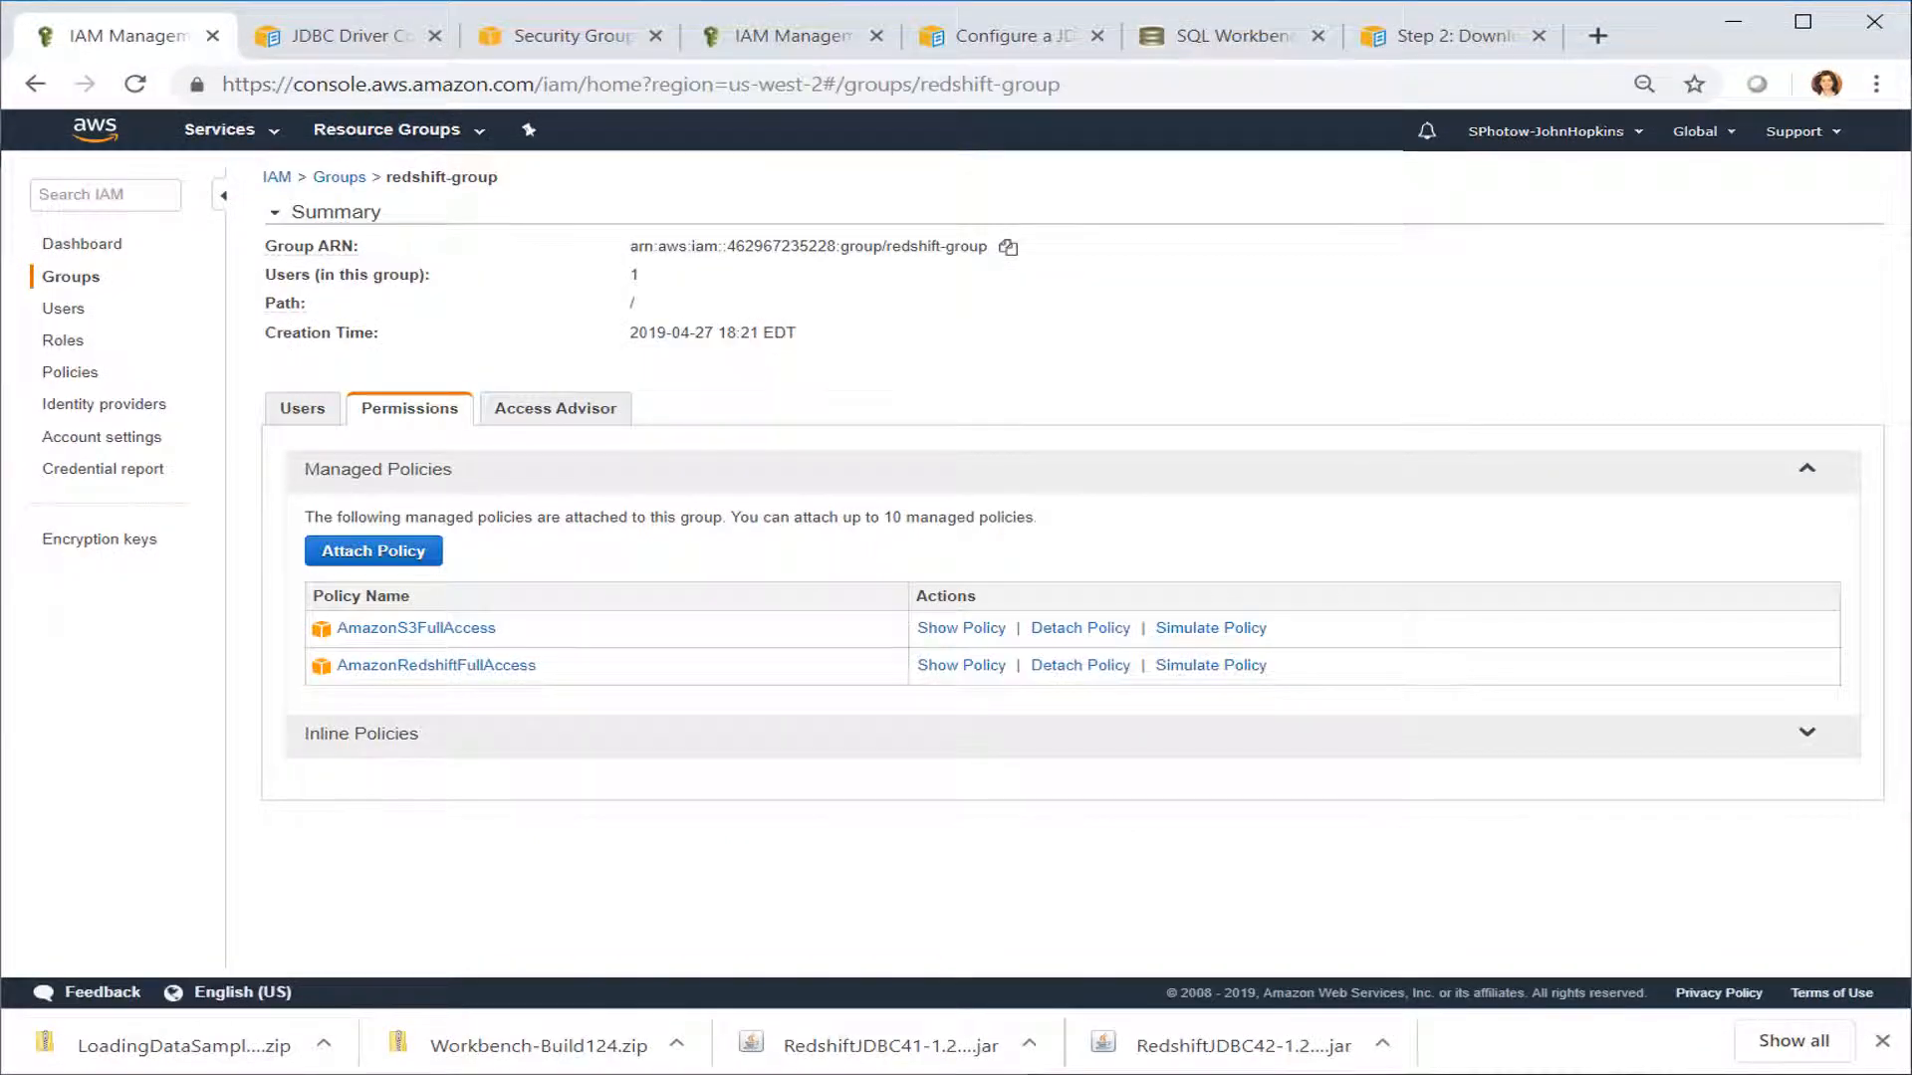
Step: Highlight redshift-group and its AmazonS3FullAccess and AmazonRedshiftFullAccess policies in IAM Groups
drag(39, 213, 148, 211)
drag(112, 278, 193, 279)
drag(389, 196, 513, 190)
drag(365, 429, 476, 429)
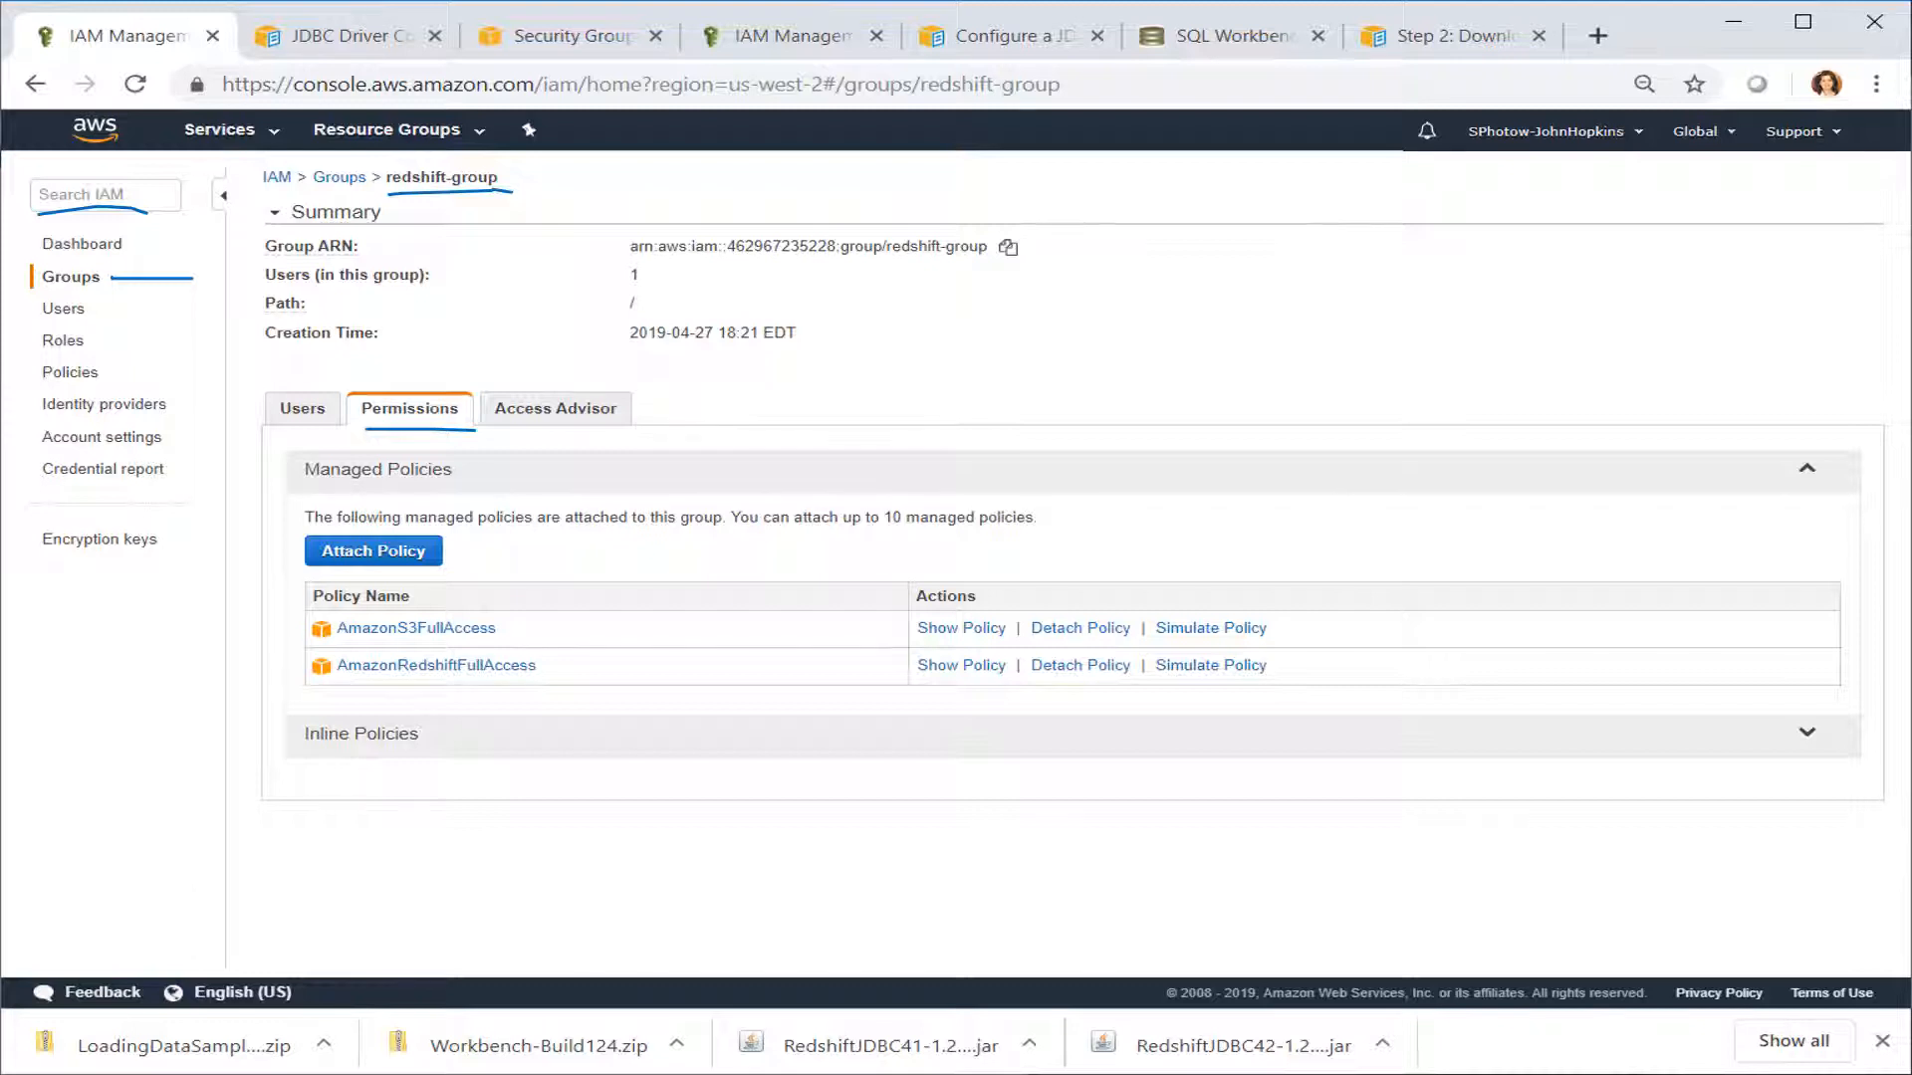
drag(352, 649, 539, 637)
drag(362, 690, 564, 682)
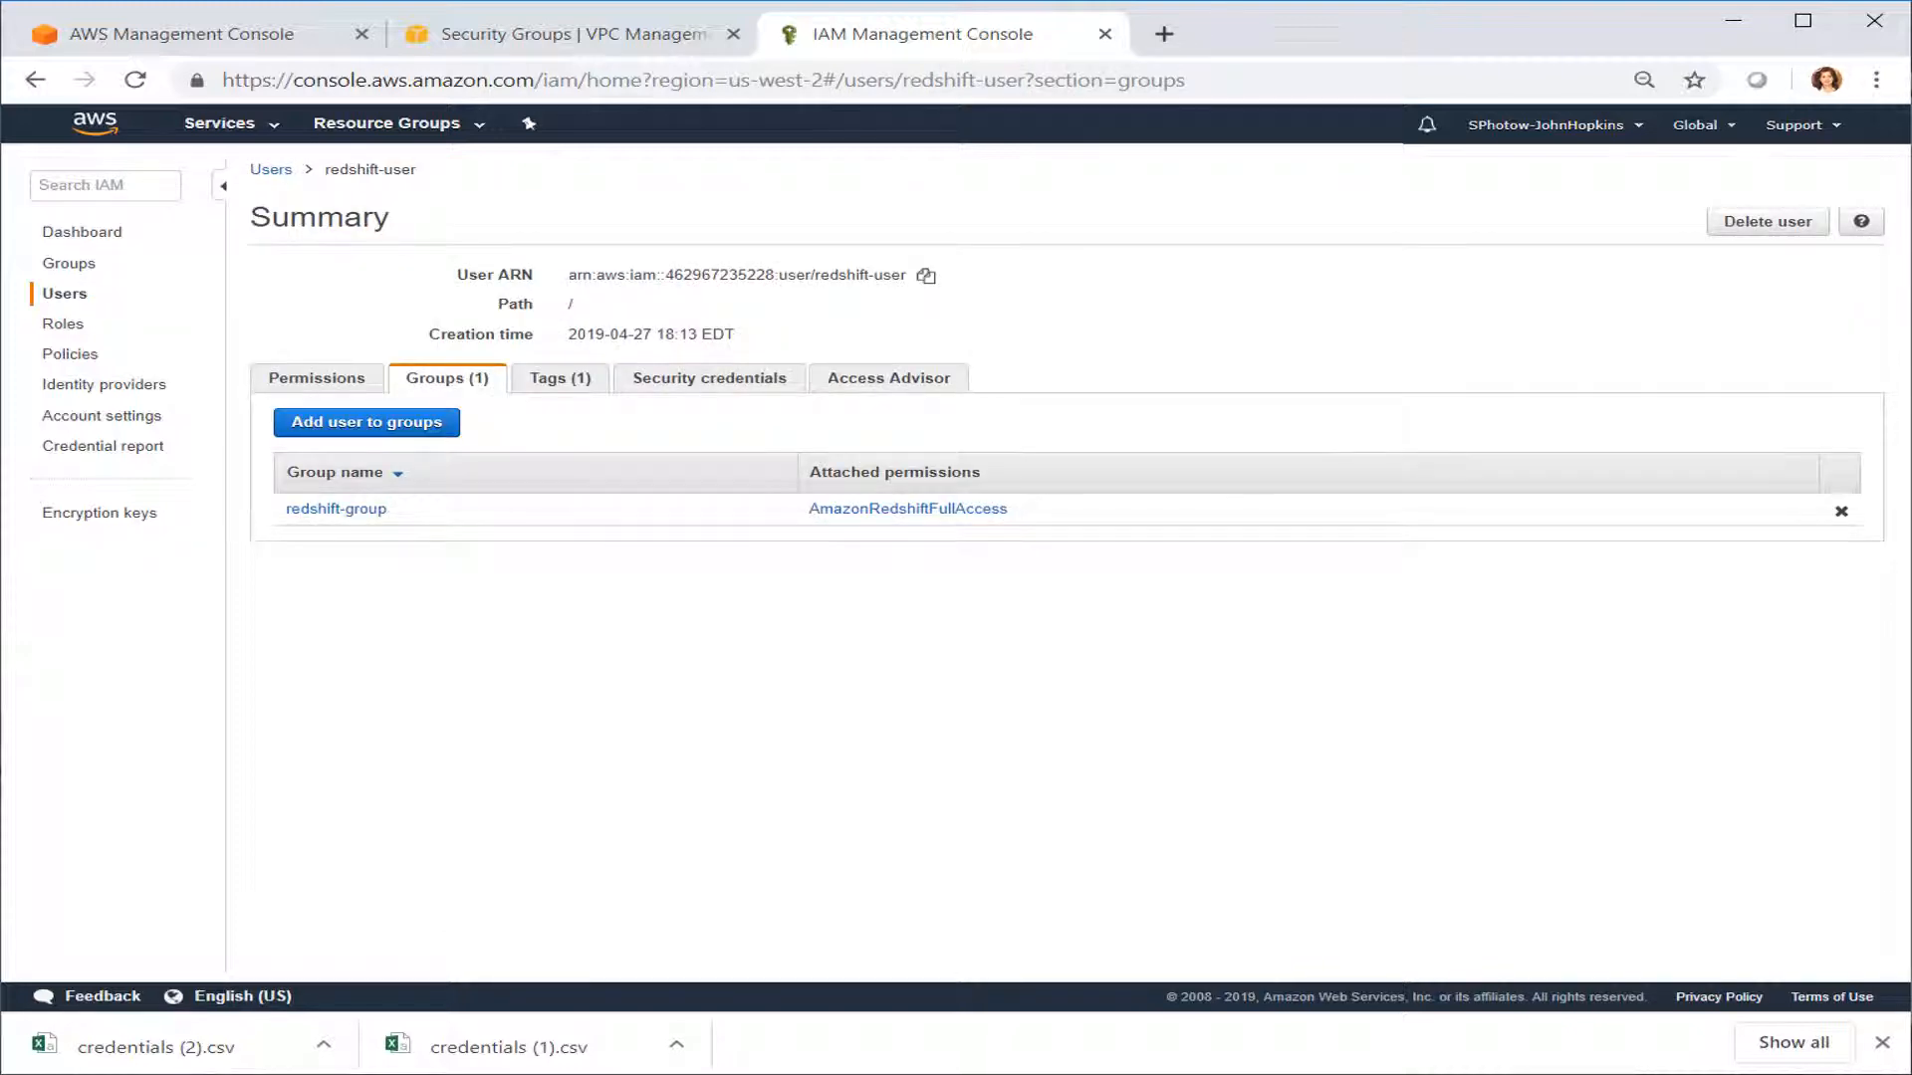
Step: Highlight redshift-user in IAM Users and its membership in redshift-group
drag(30, 205, 144, 212)
drag(44, 297, 122, 296)
drag(341, 186, 424, 182)
drag(287, 529, 409, 528)
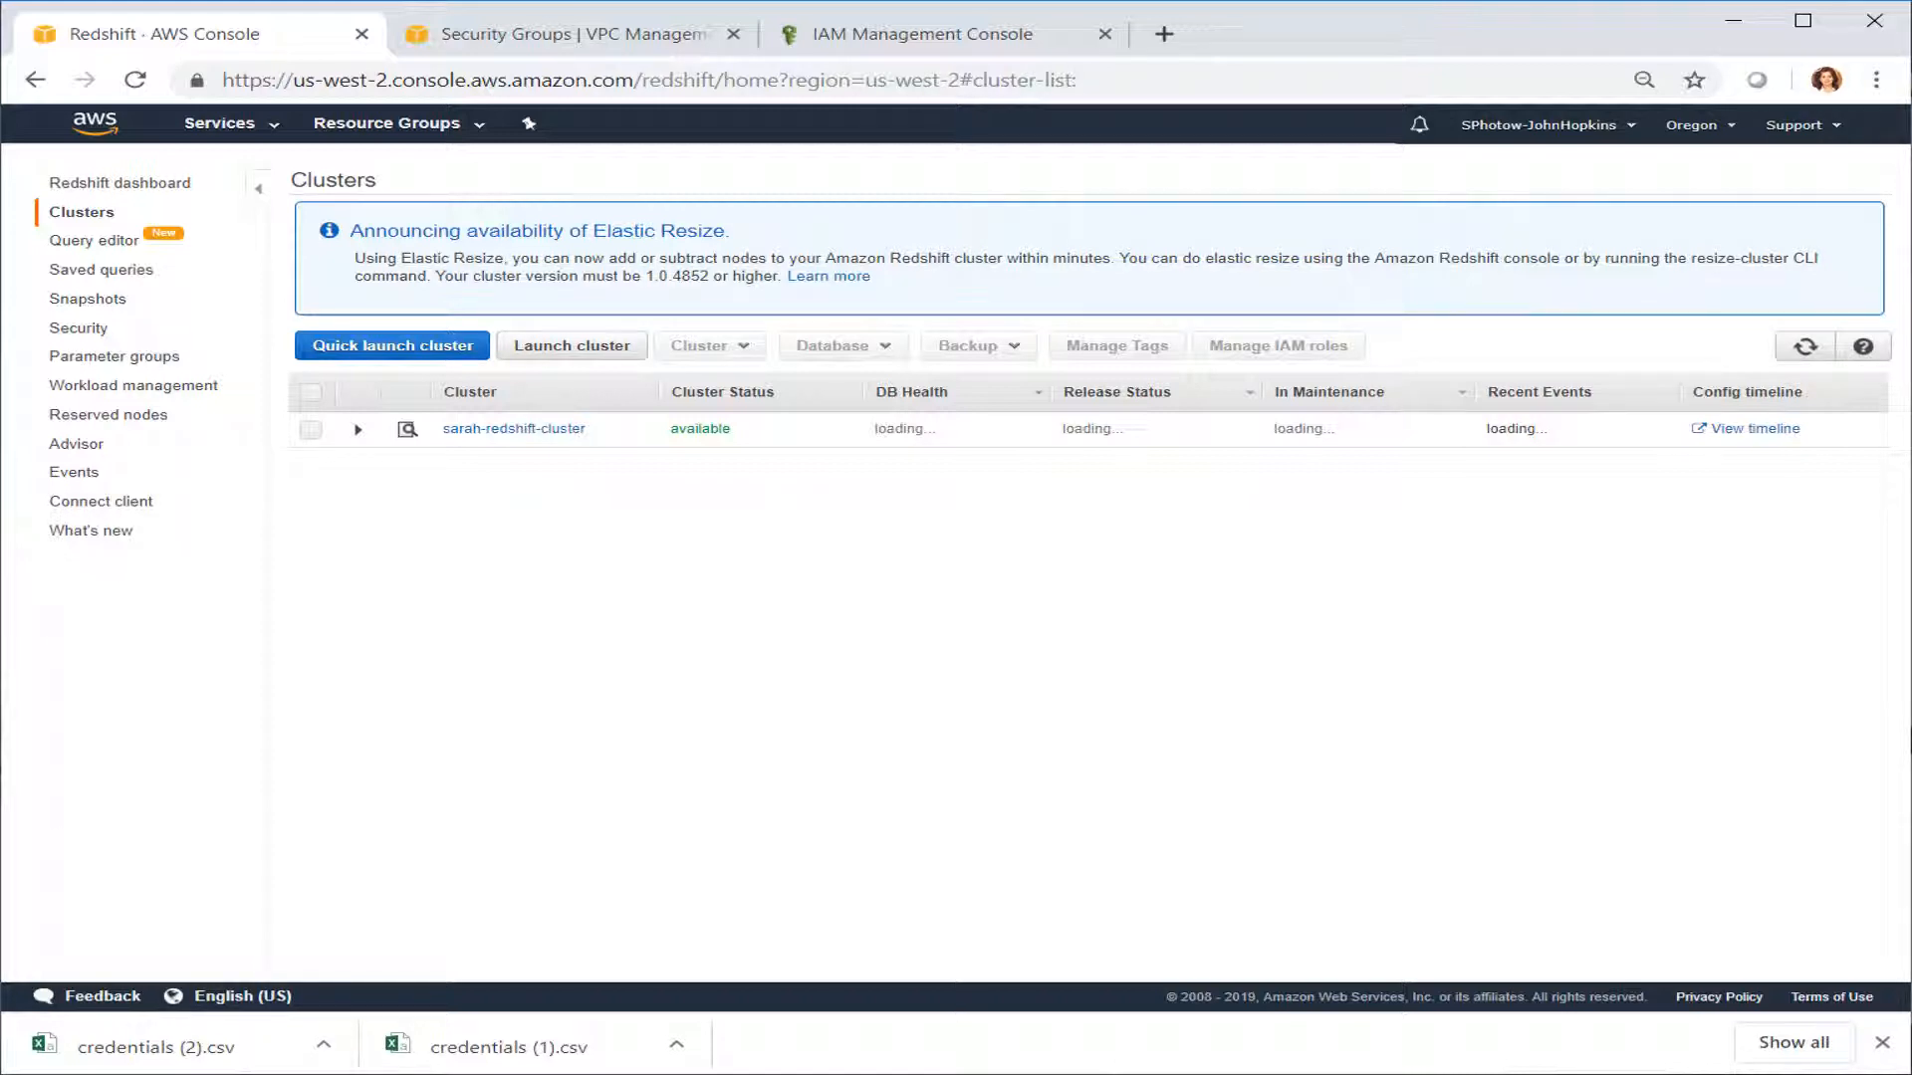
Step: Underline the cluster's available status and scroll down to its database properties
drag(659, 451, 757, 449)
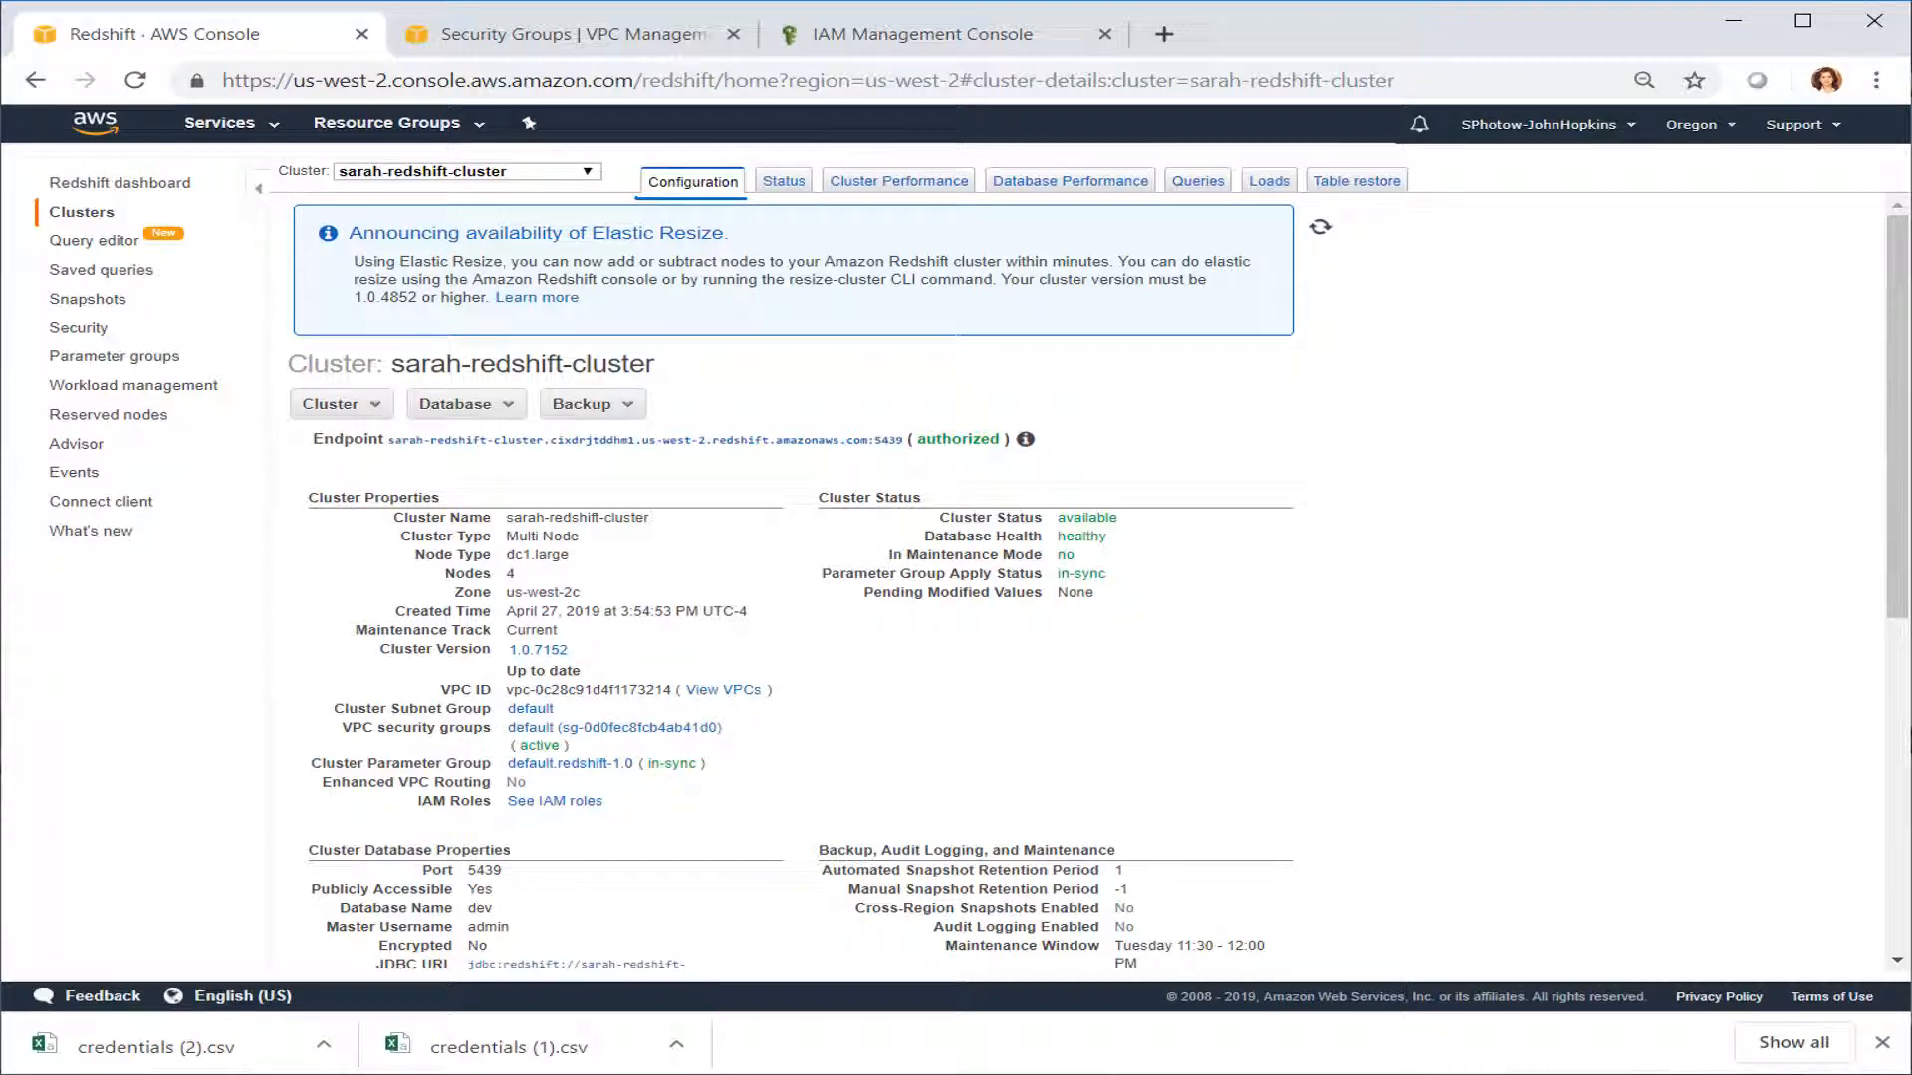
scroll(956, 577, down, 6)
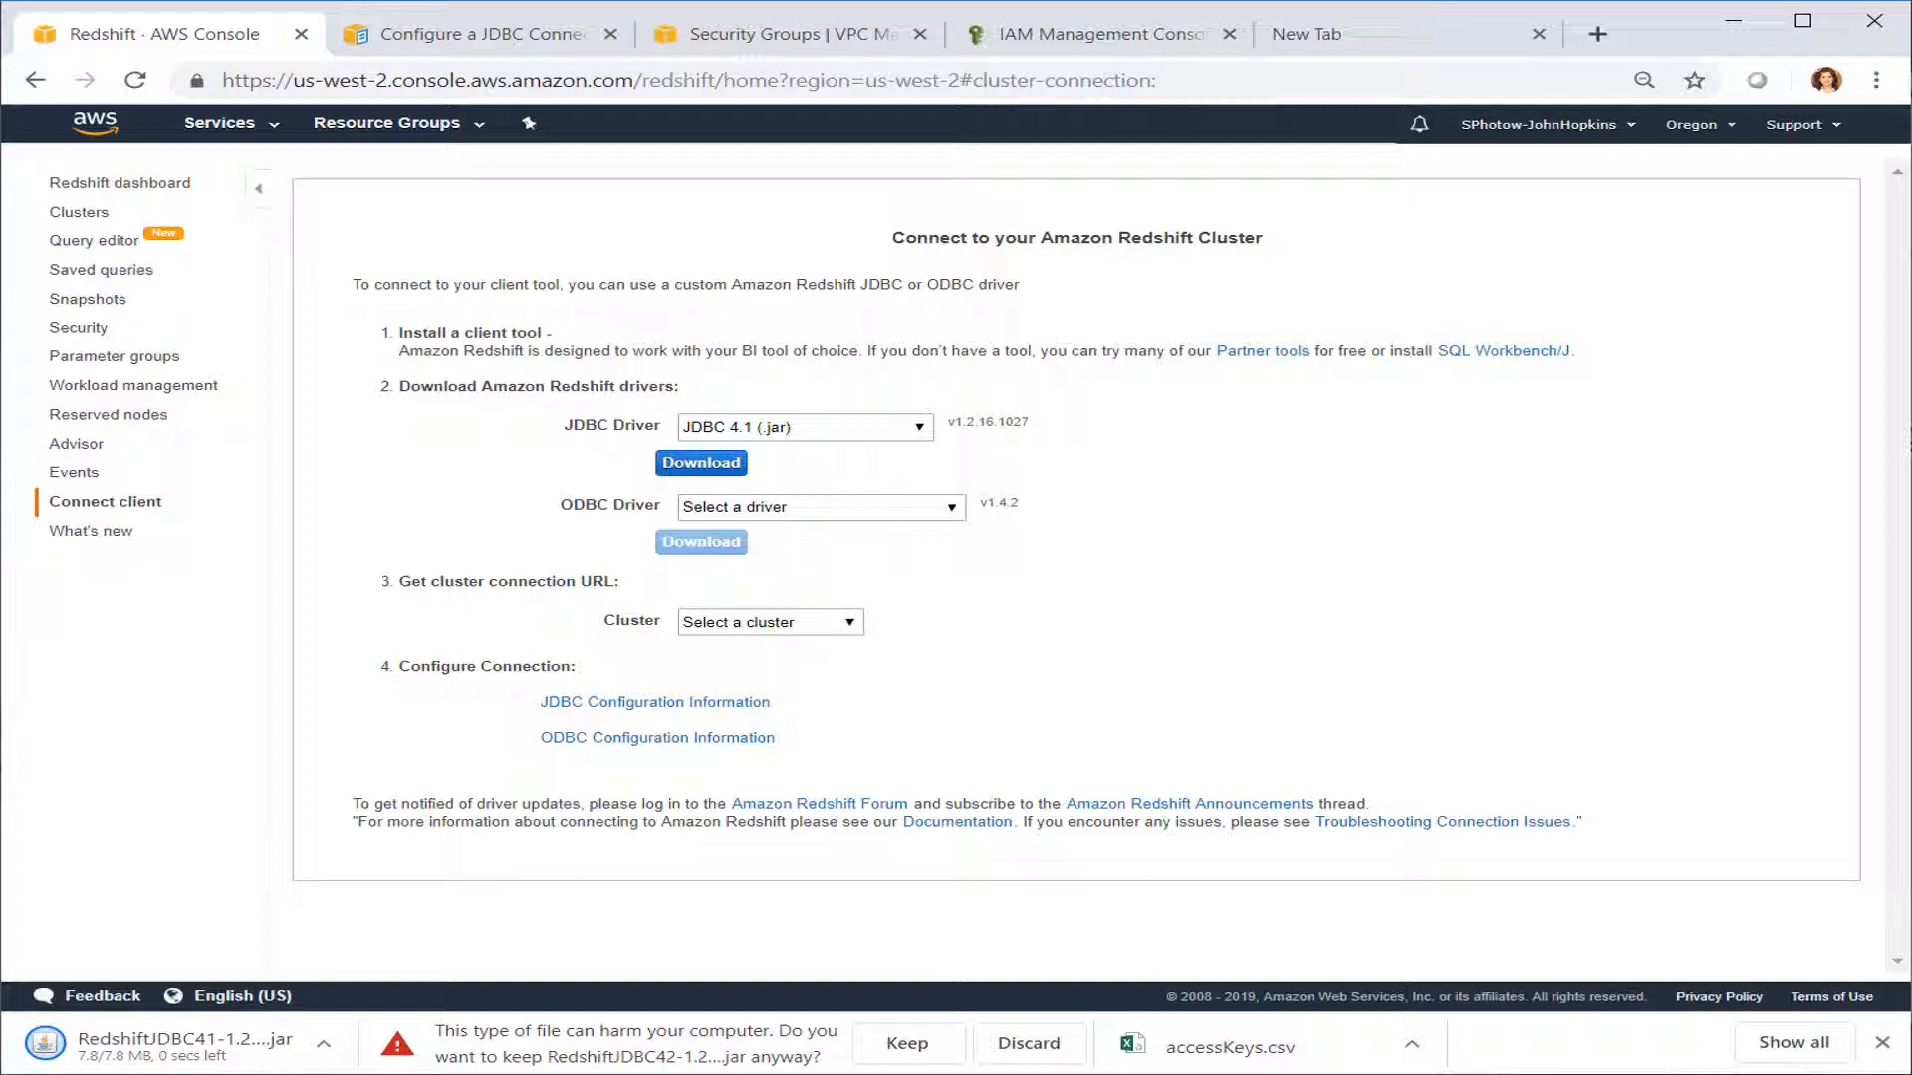
Step: Circle the JDBC 4.1 driver download link
mouse_move(570, 406)
mouse_down()
mouse_move(1071, 394)
mouse_move(1001, 458)
mouse_move(669, 476)
mouse_move(553, 468)
mouse_move(527, 446)
mouse_move(564, 407)
mouse_up()
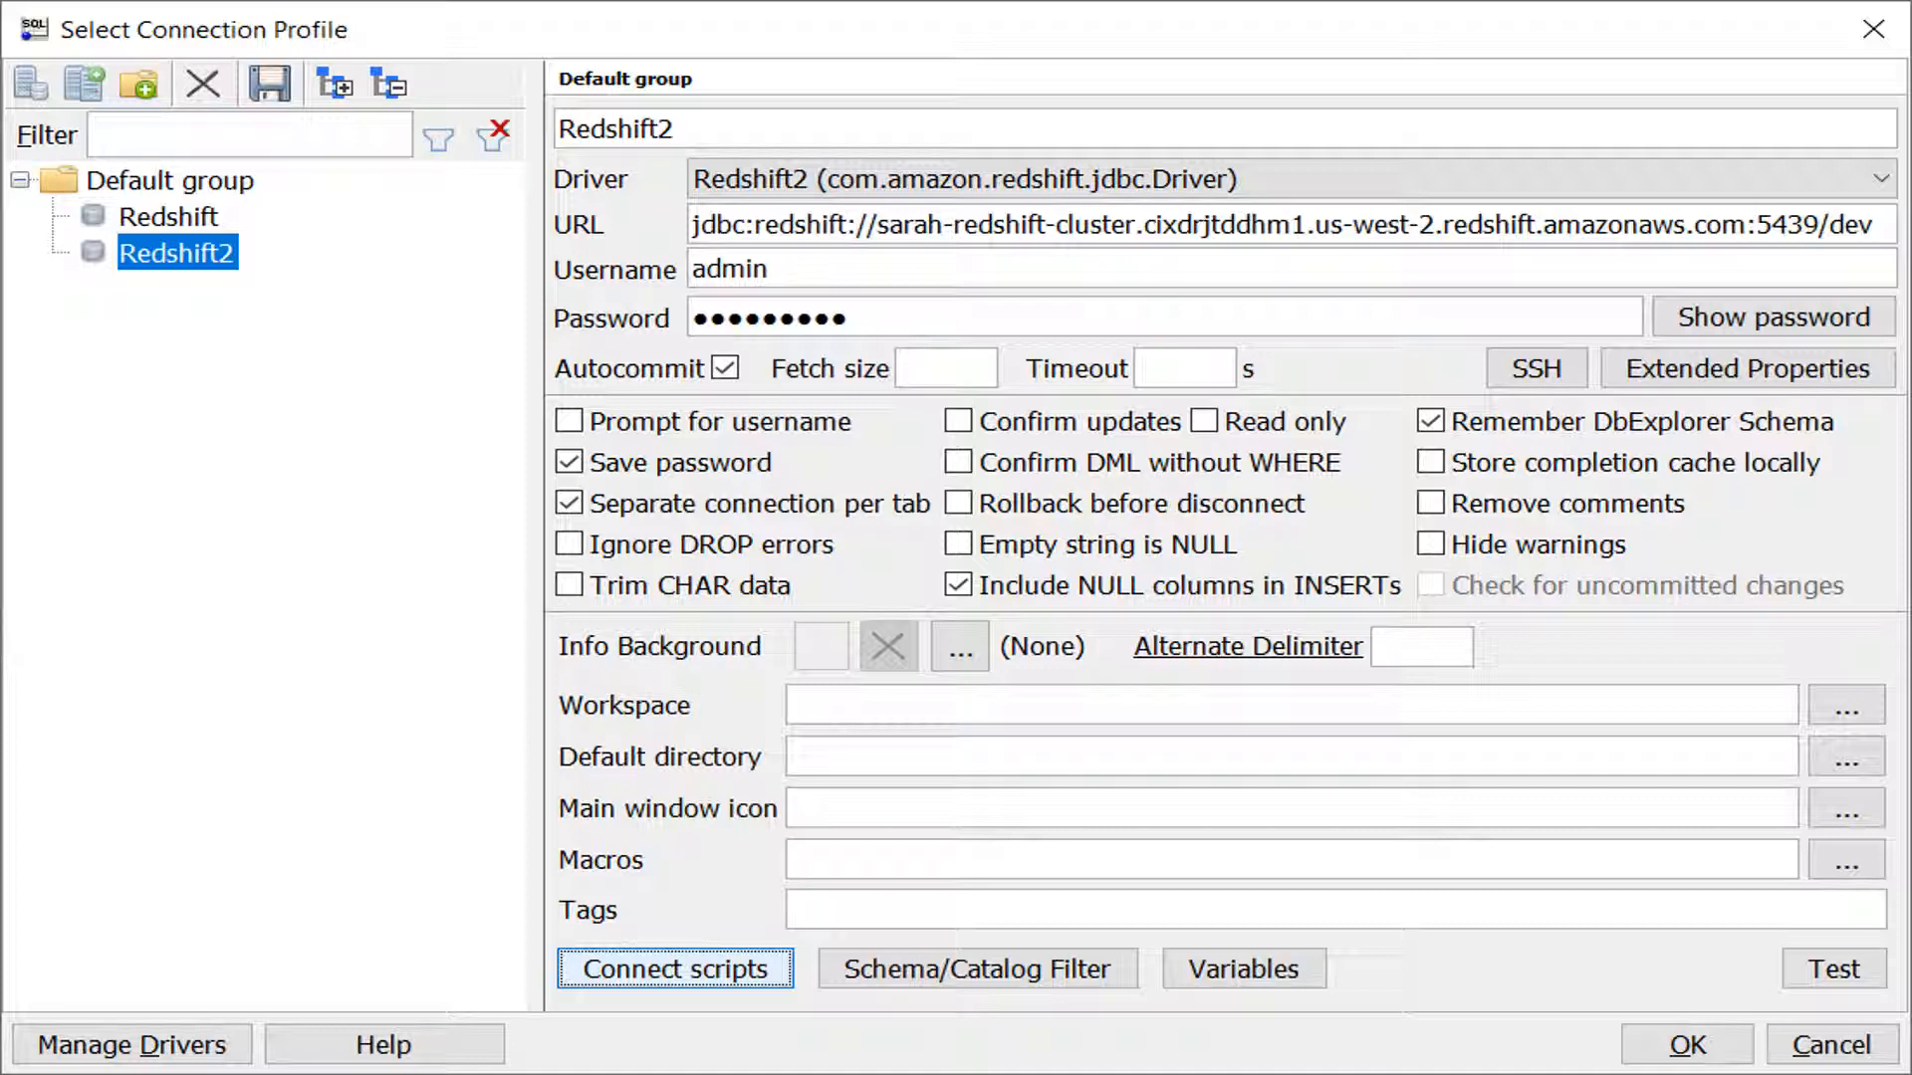
drag(695, 250, 1551, 238)
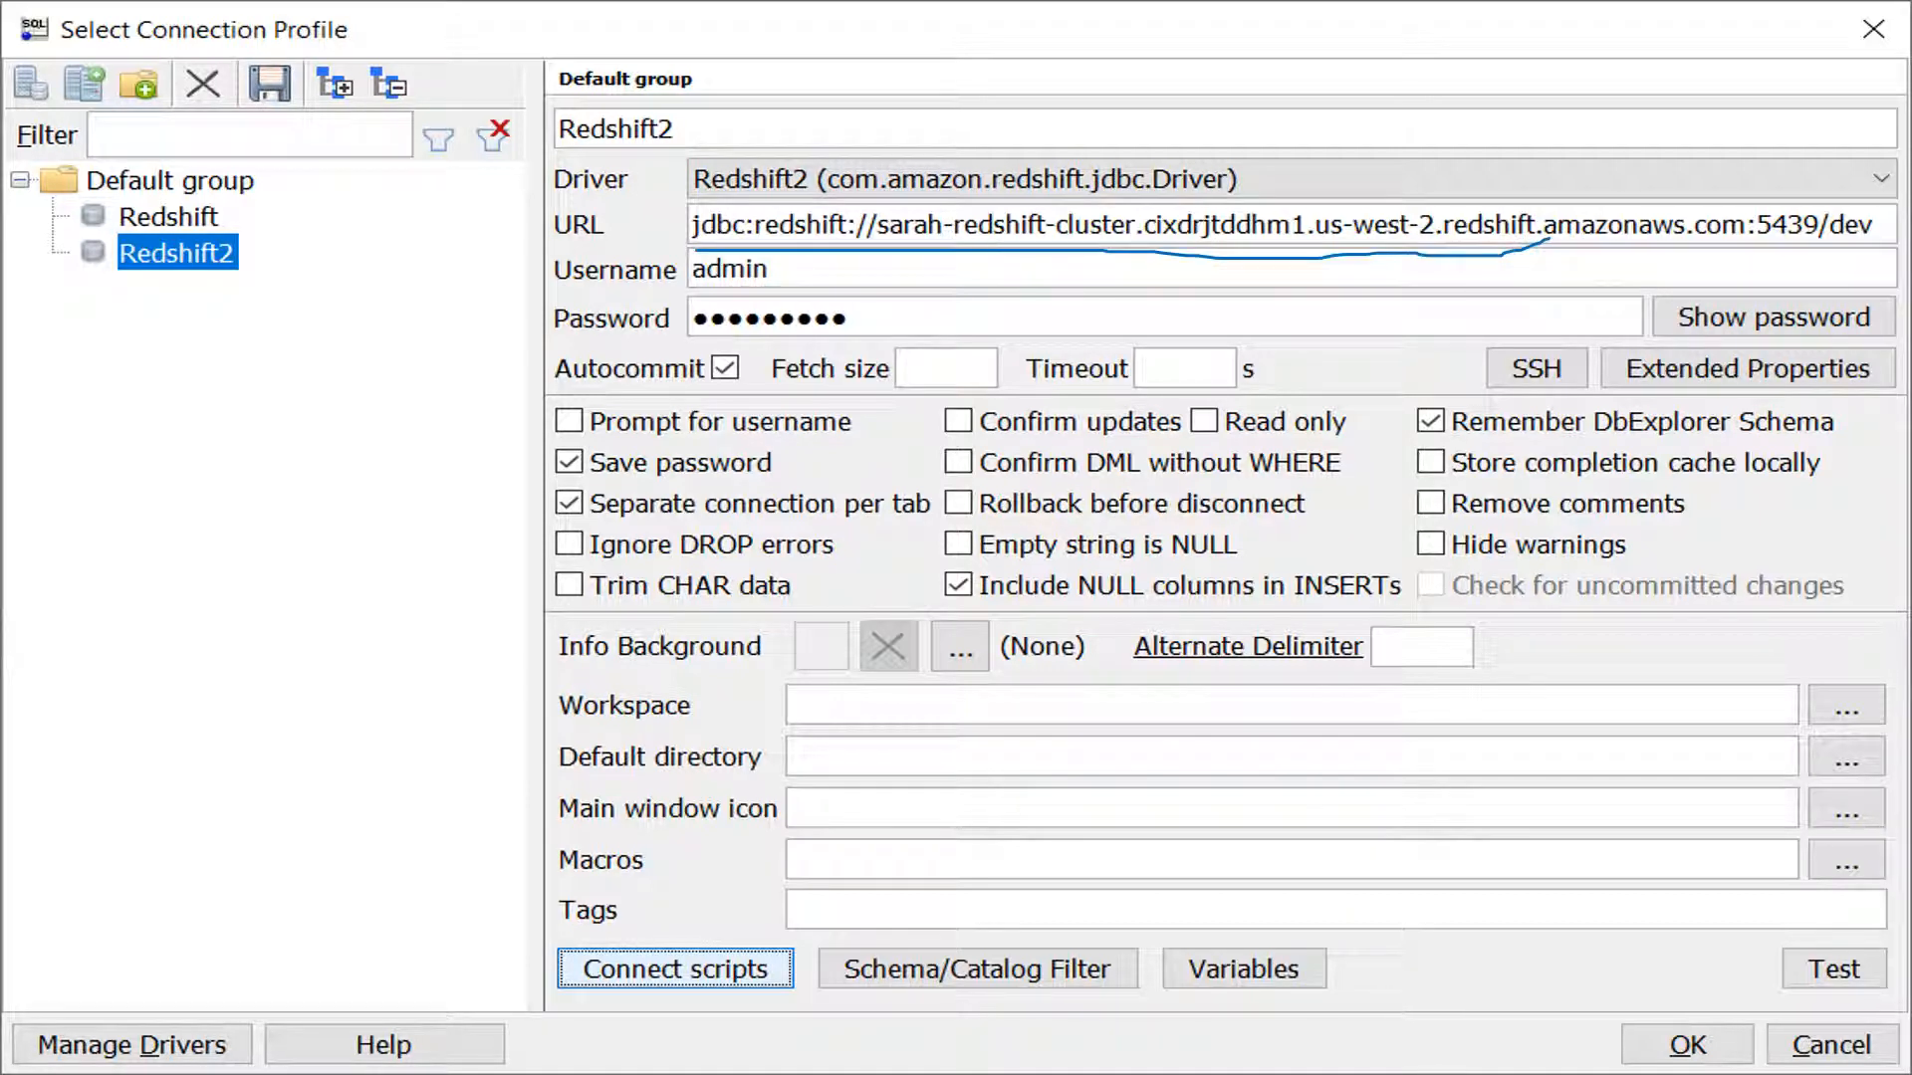
drag(132, 48, 347, 40)
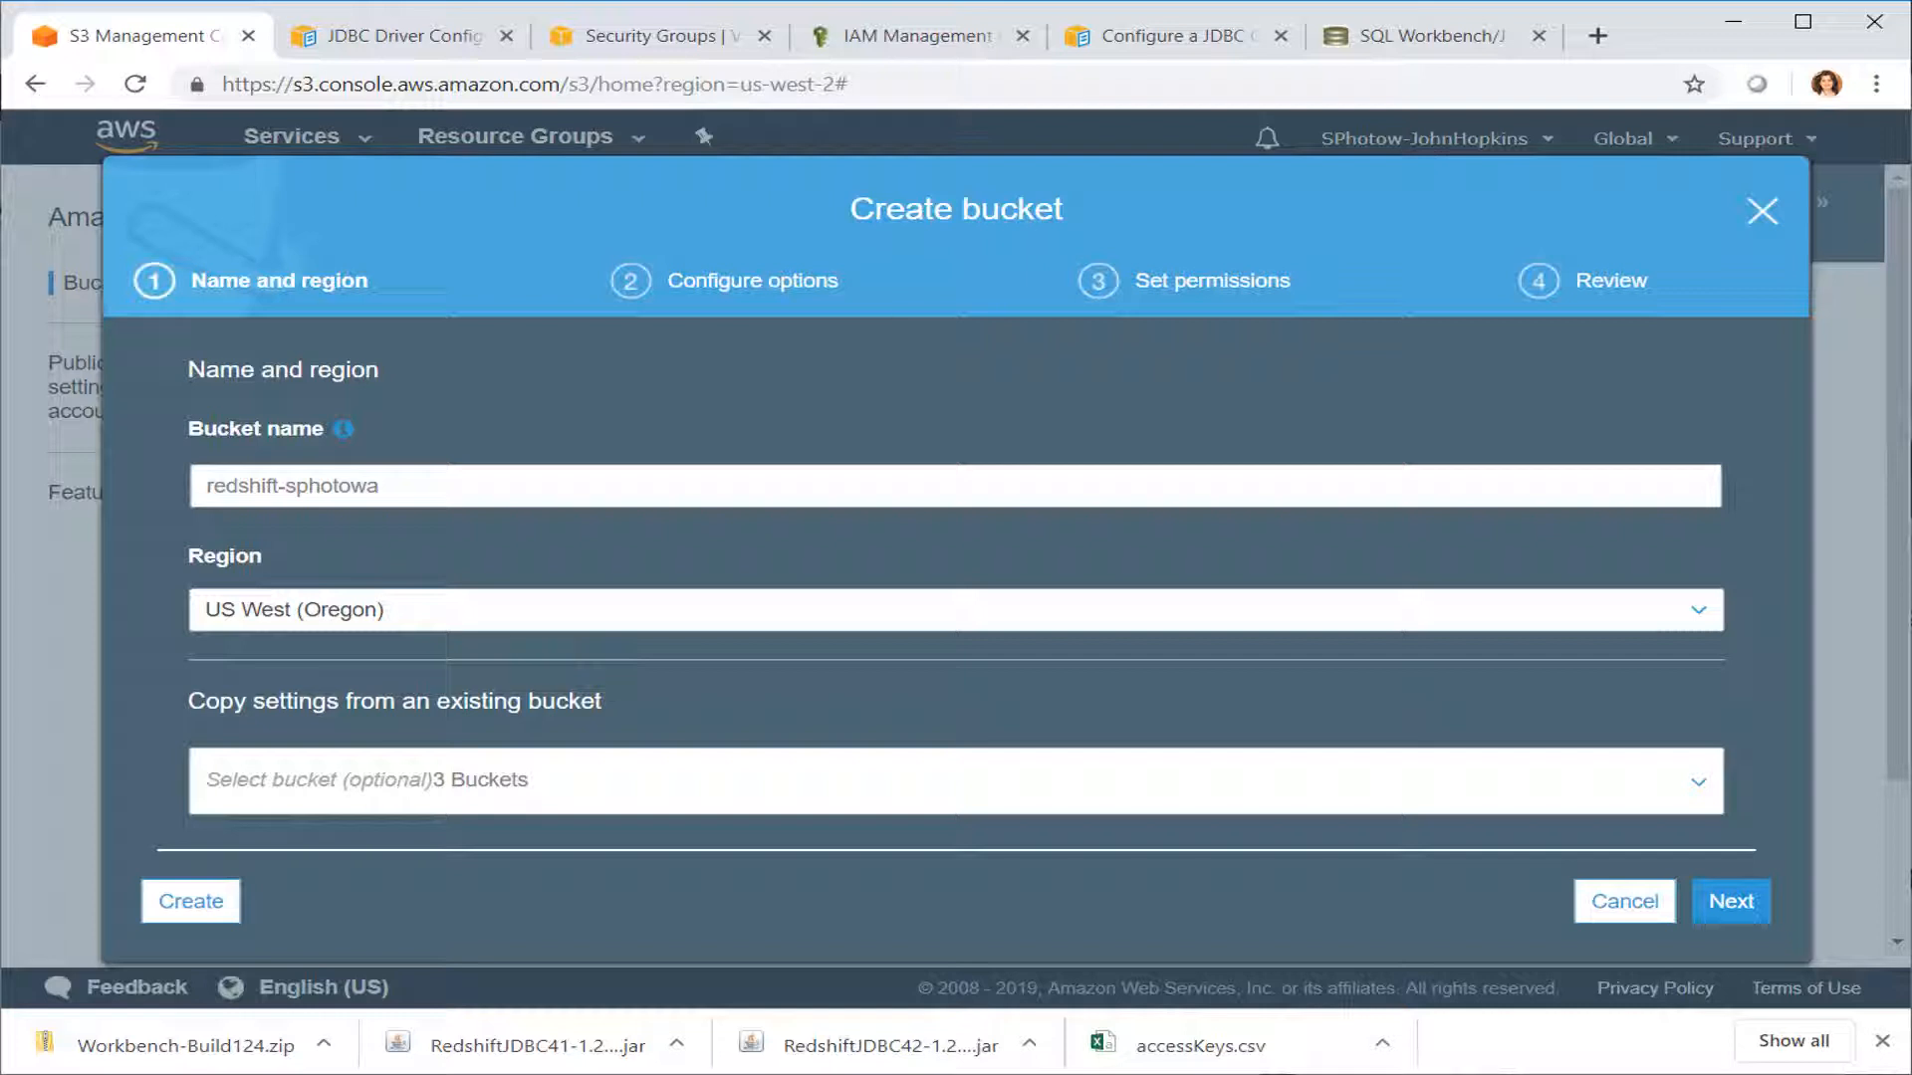
Step: Underline the new Redshift bucket's name in the Amazon S3 console
drag(206, 508, 401, 505)
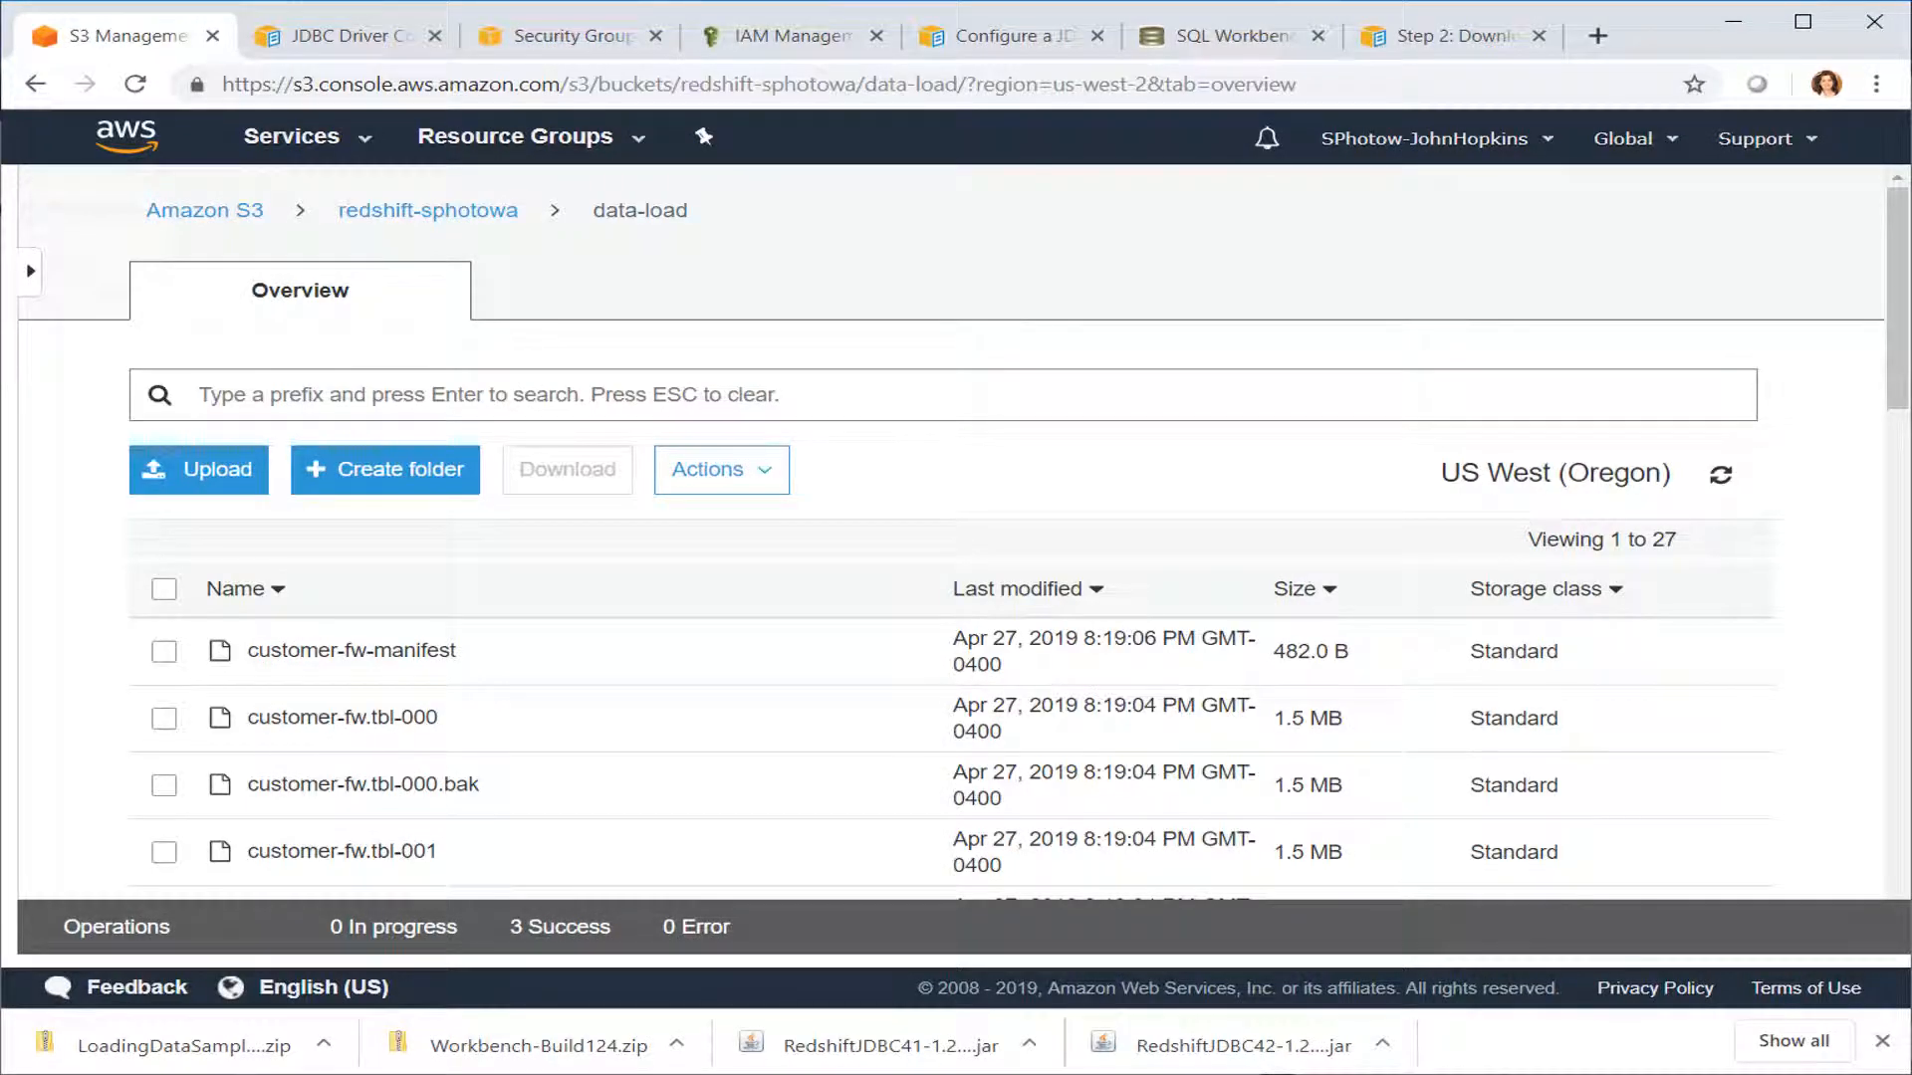
mouse_move(131, 539)
mouse_down()
mouse_move(101, 561)
mouse_move(98, 830)
mouse_up()
drag(592, 239, 707, 234)
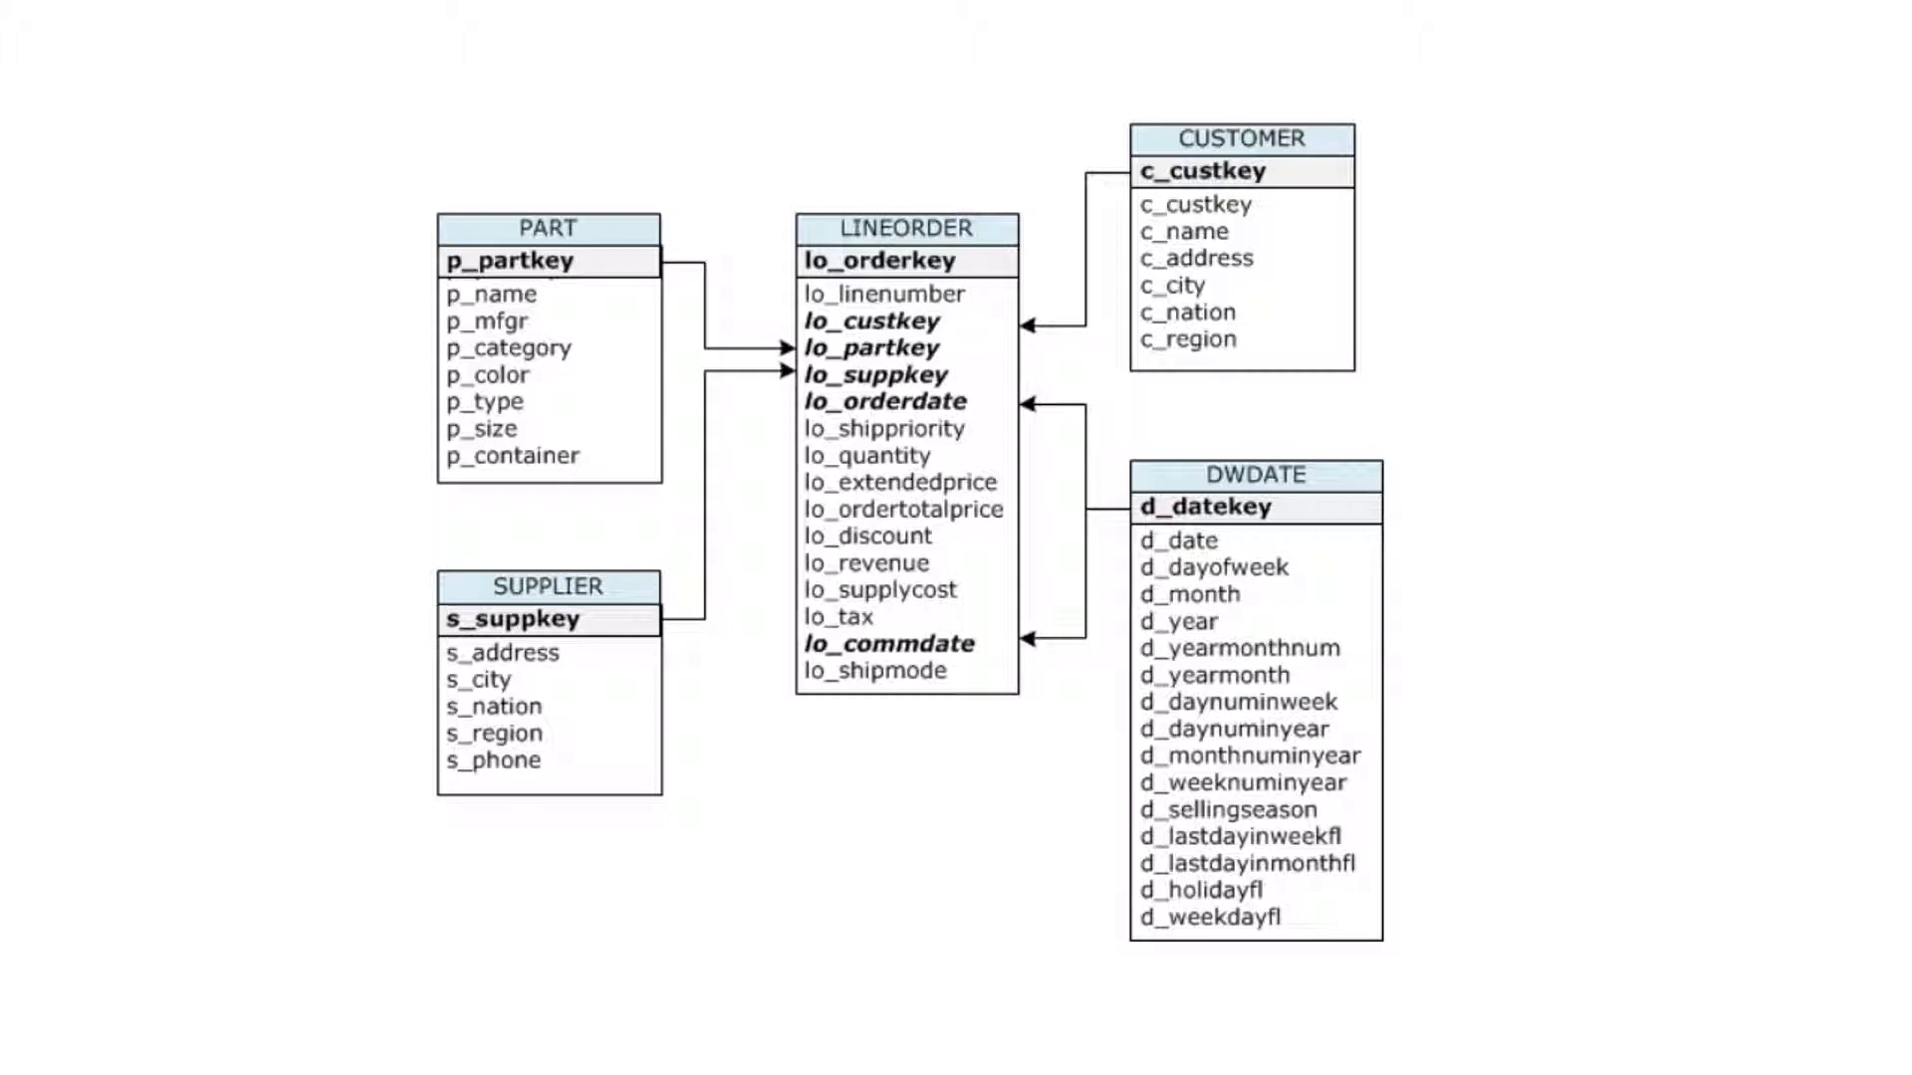
Step: Mark the LINEORDER, PART, SUPPLIER, CUSTOMER and DWDATE tables, then advance to the next slide
drag(824, 244, 992, 239)
drag(494, 236, 598, 235)
drag(480, 595, 626, 591)
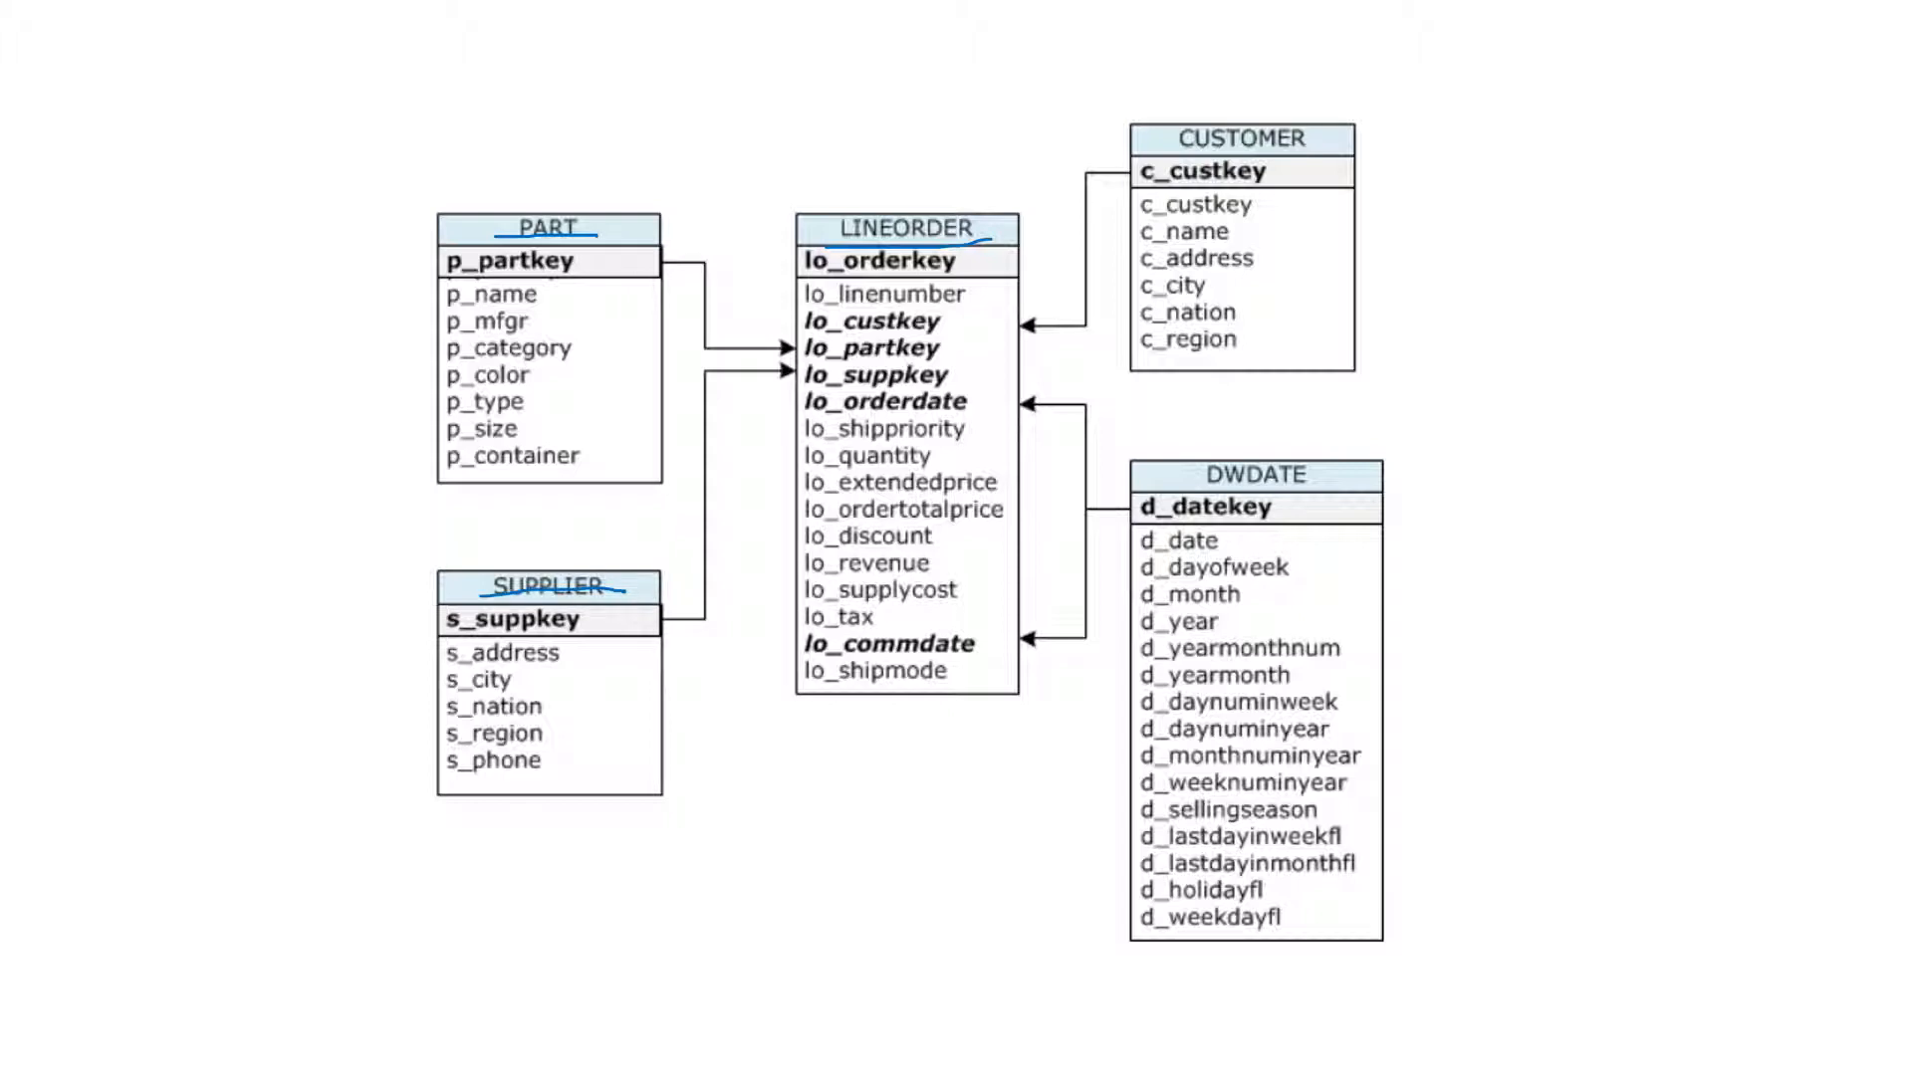
drag(1149, 157, 1328, 157)
drag(1191, 491, 1354, 477)
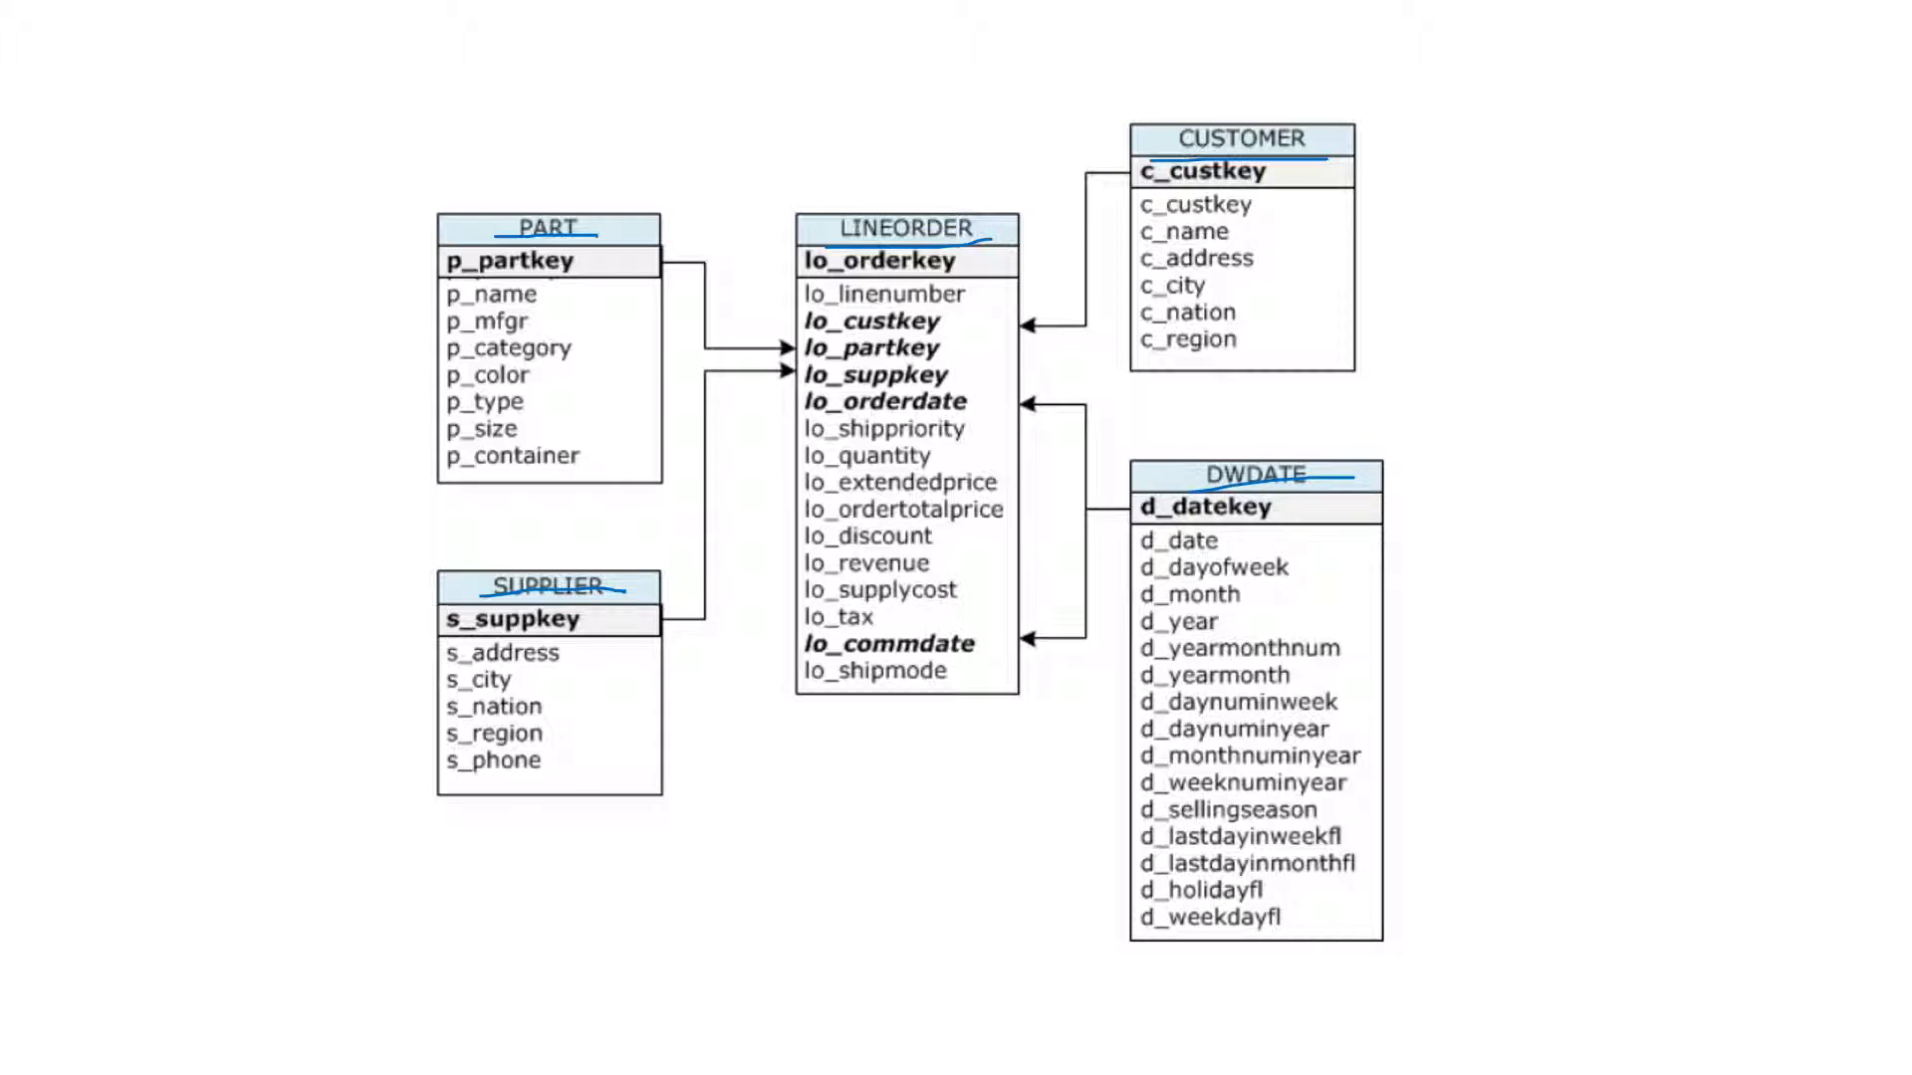
key(Right)
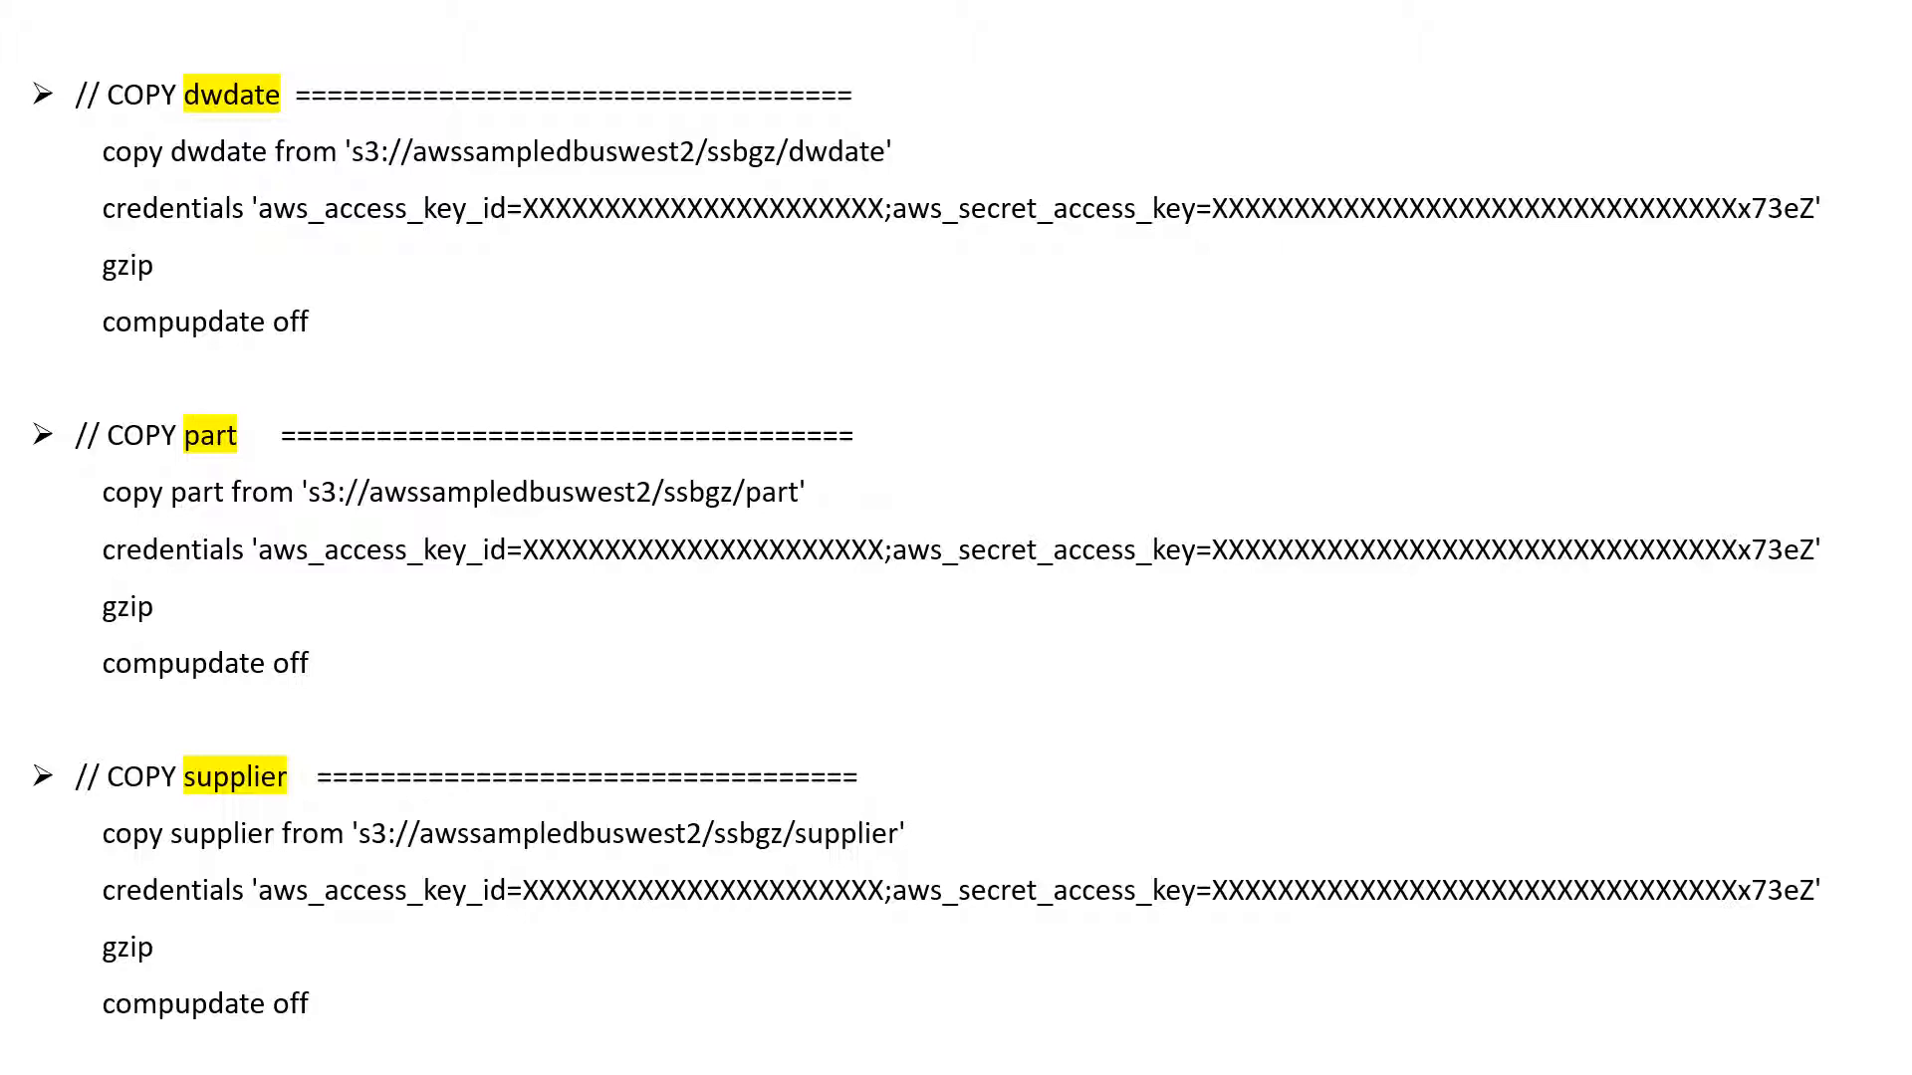
Step: Show the customer and lineorder COPY slide and underline the access and secret key credentials
key(Right)
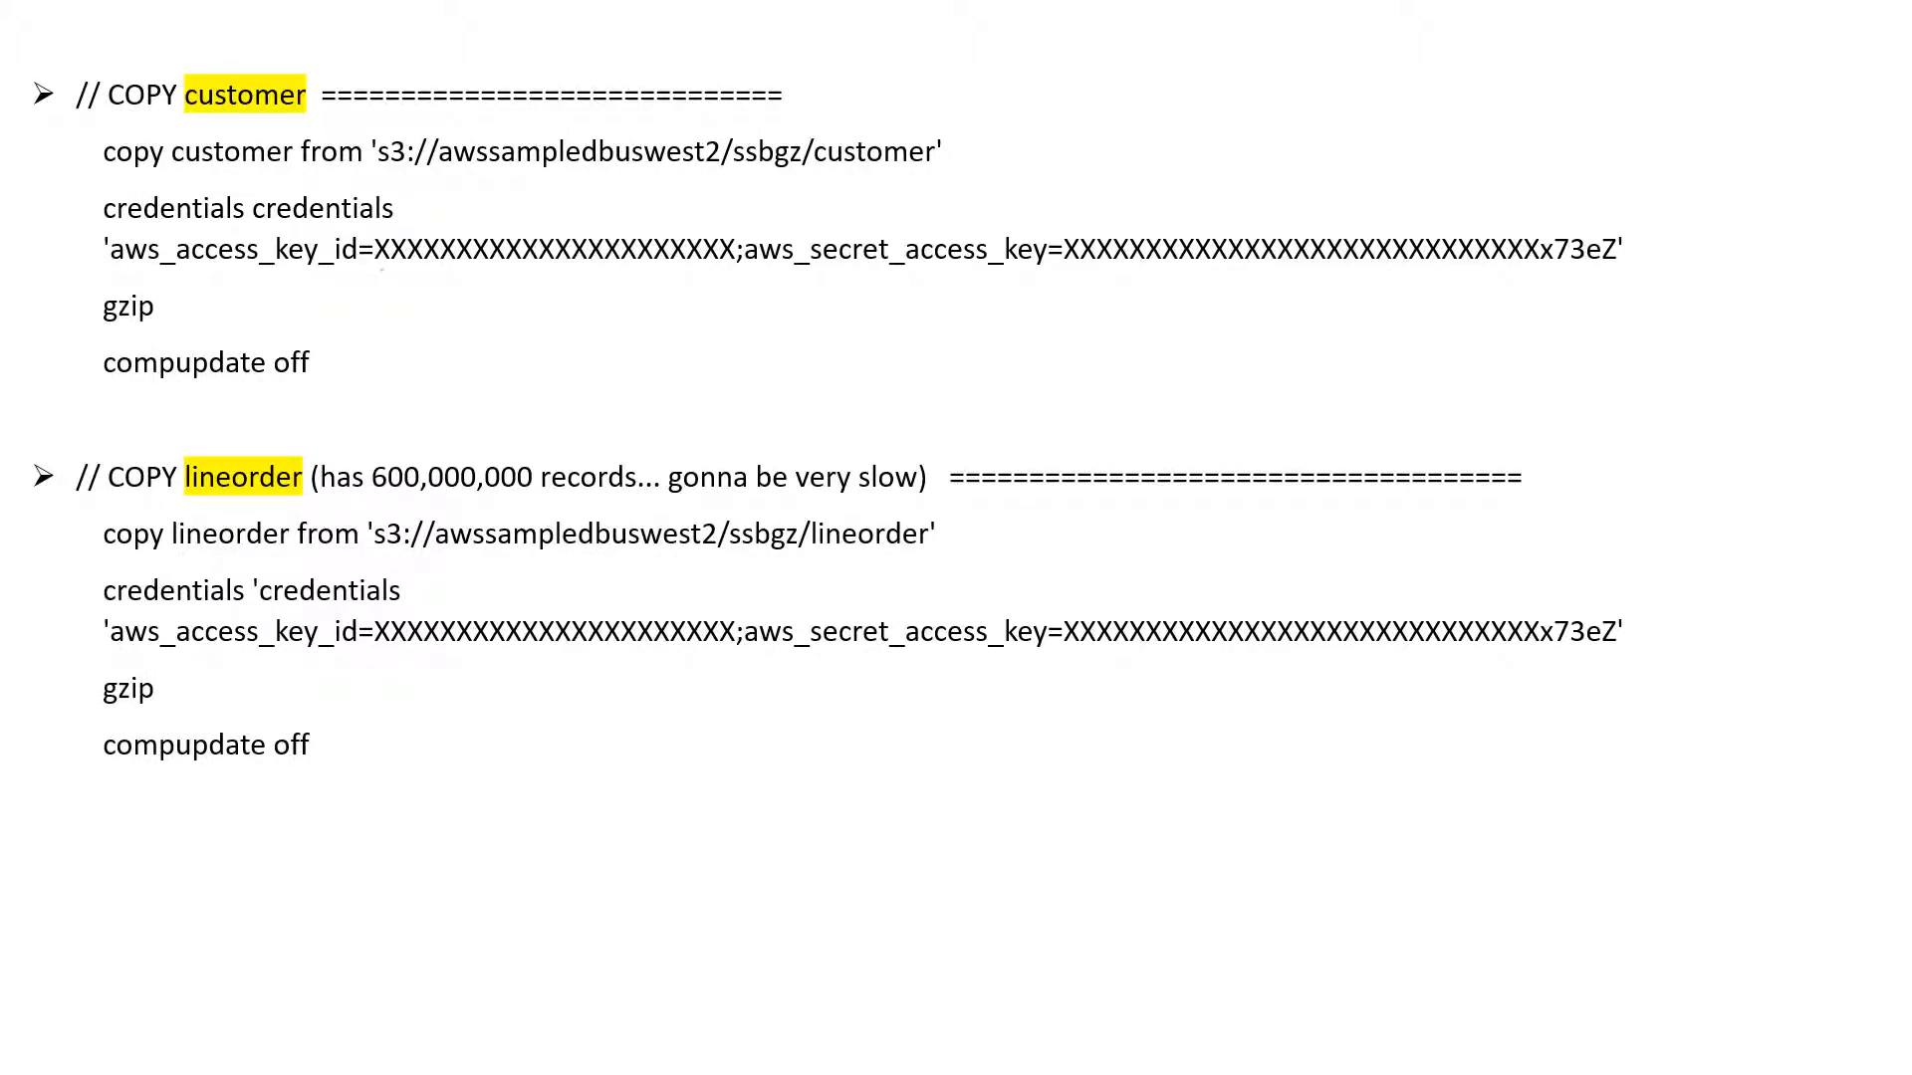
drag(379, 268, 678, 268)
drag(217, 274, 291, 273)
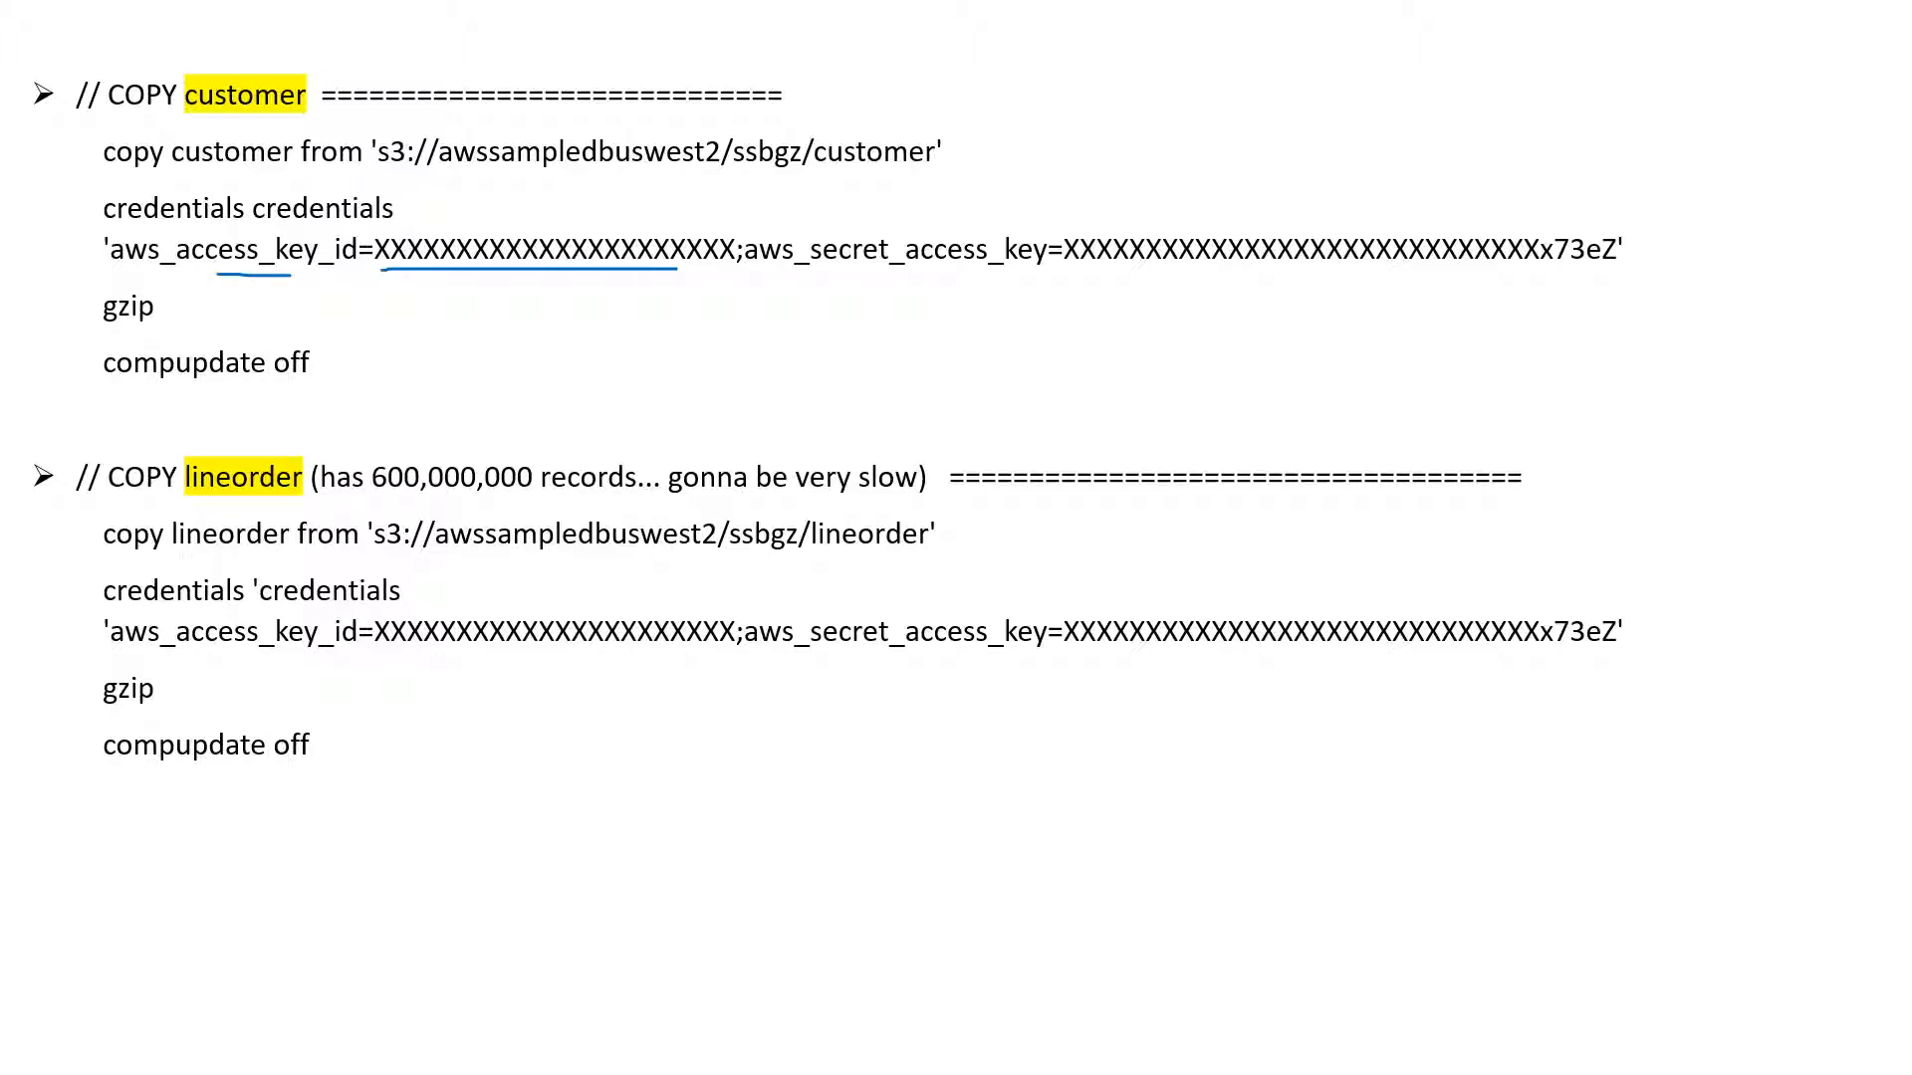
drag(885, 274, 985, 275)
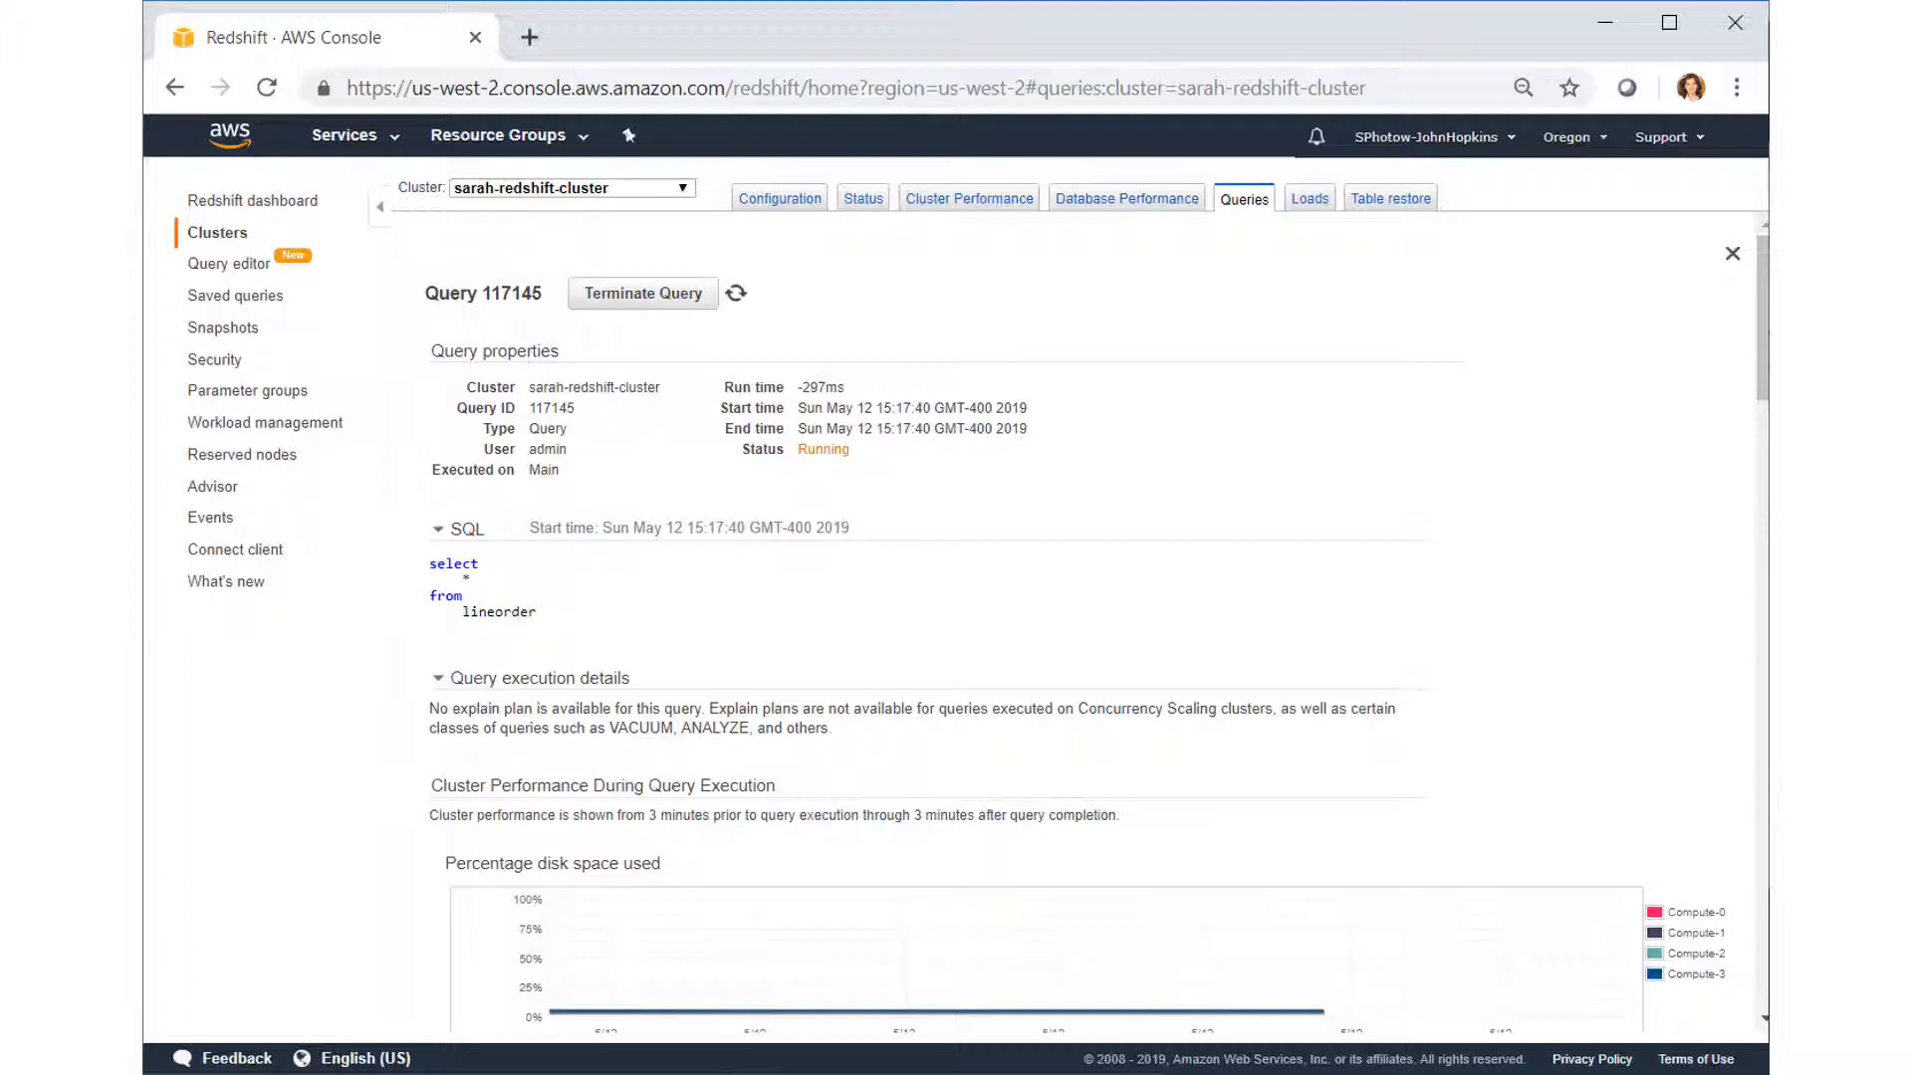
Step: Highlight query 117145's start time, CPU utilization chart and network receive throughput chart
mouse_move(699, 423)
mouse_down()
mouse_move(794, 420)
mouse_move(797, 464)
mouse_move(868, 461)
mouse_up()
scroll(956, 617, down, 10)
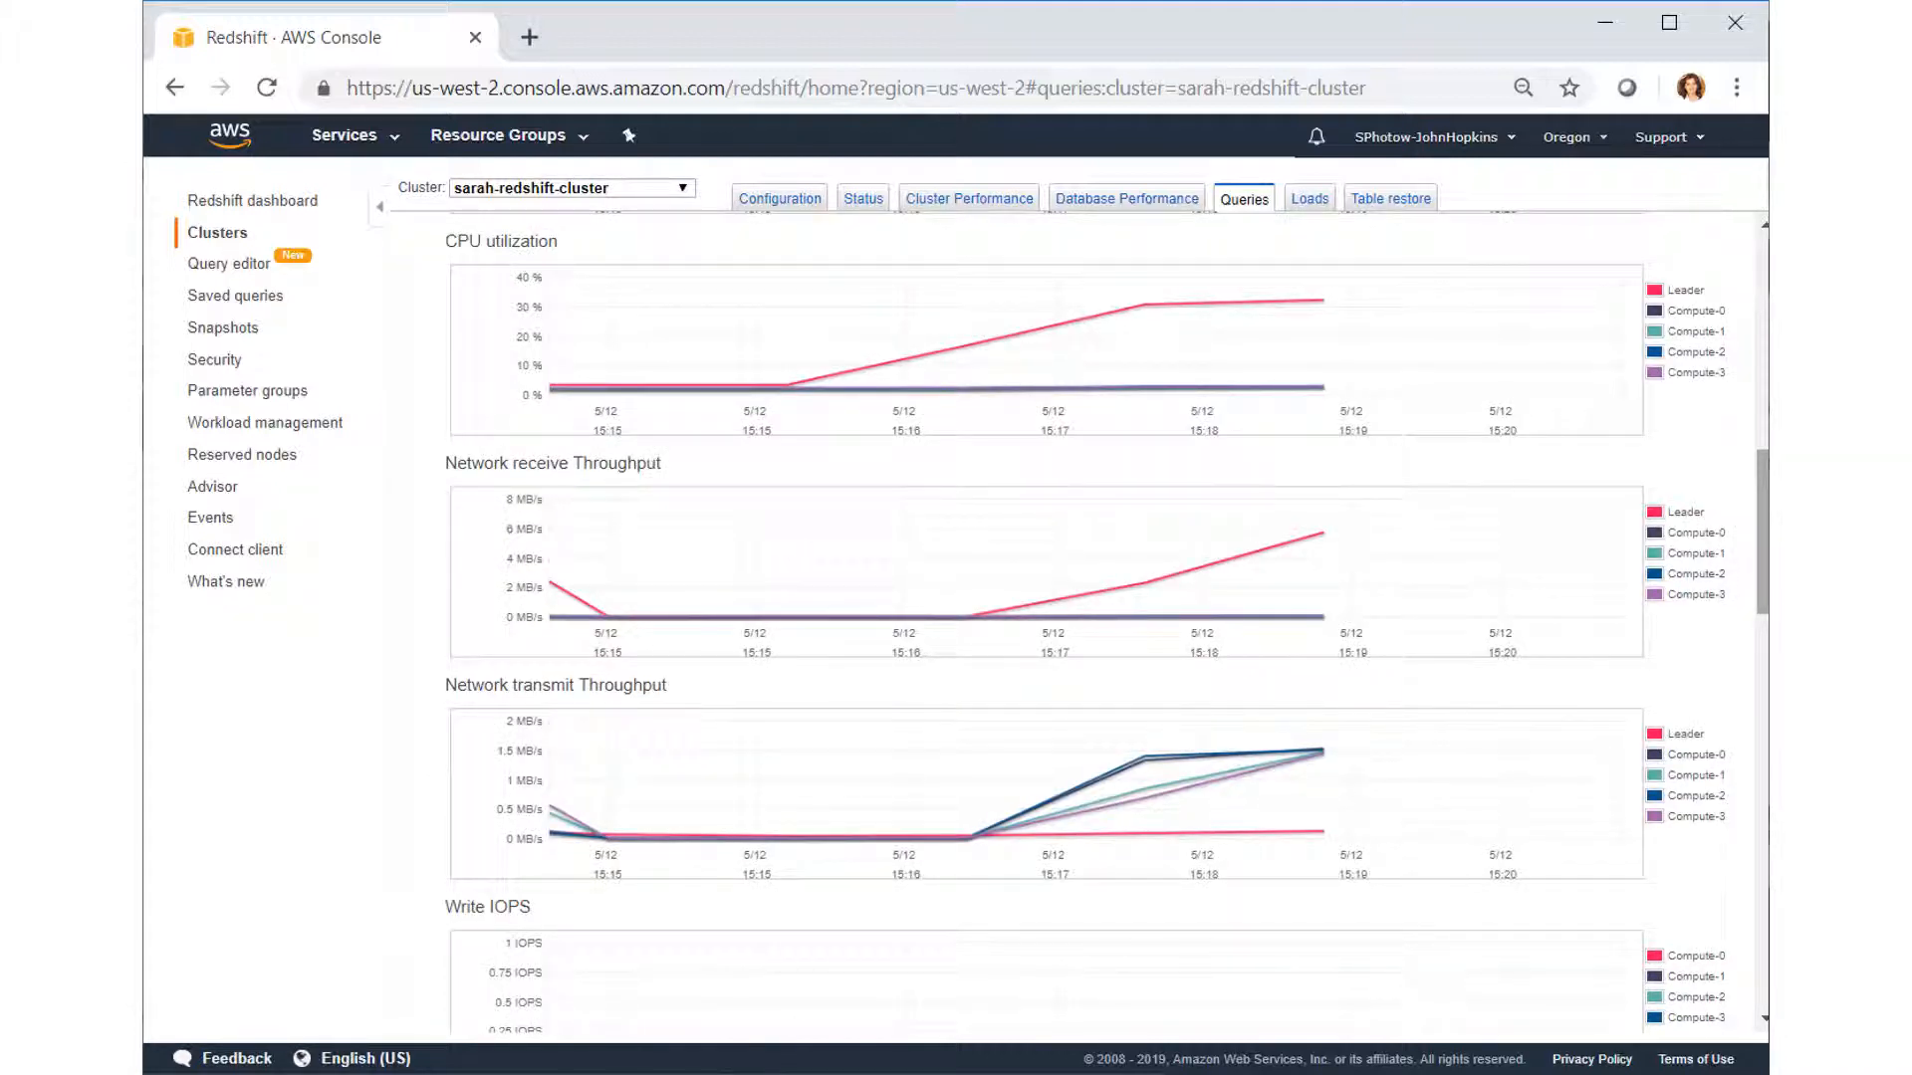
drag(454, 262, 604, 262)
drag(438, 498, 650, 492)
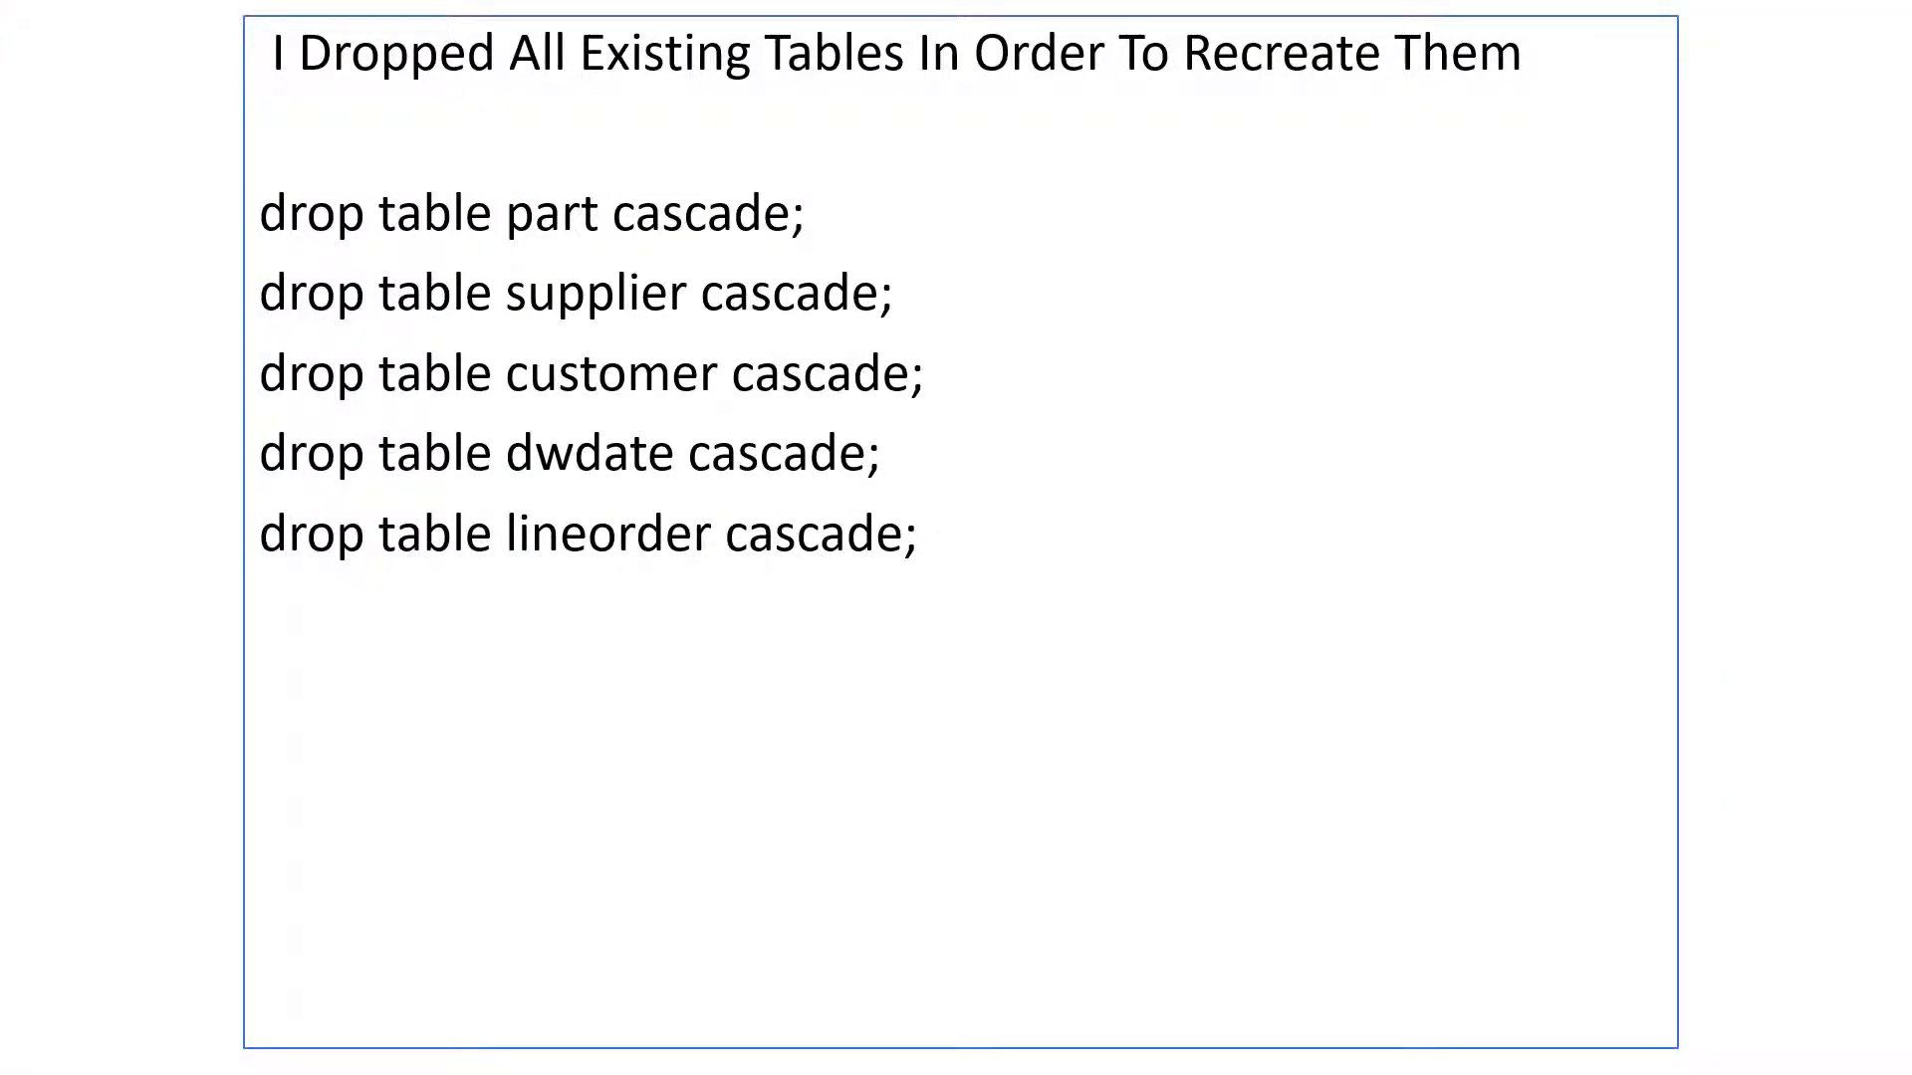
Step: Underline the part and supplier drop table lines, then advance to the CREATE TABLE slide
drag(321, 249, 598, 244)
drag(395, 335, 569, 340)
key(Right)
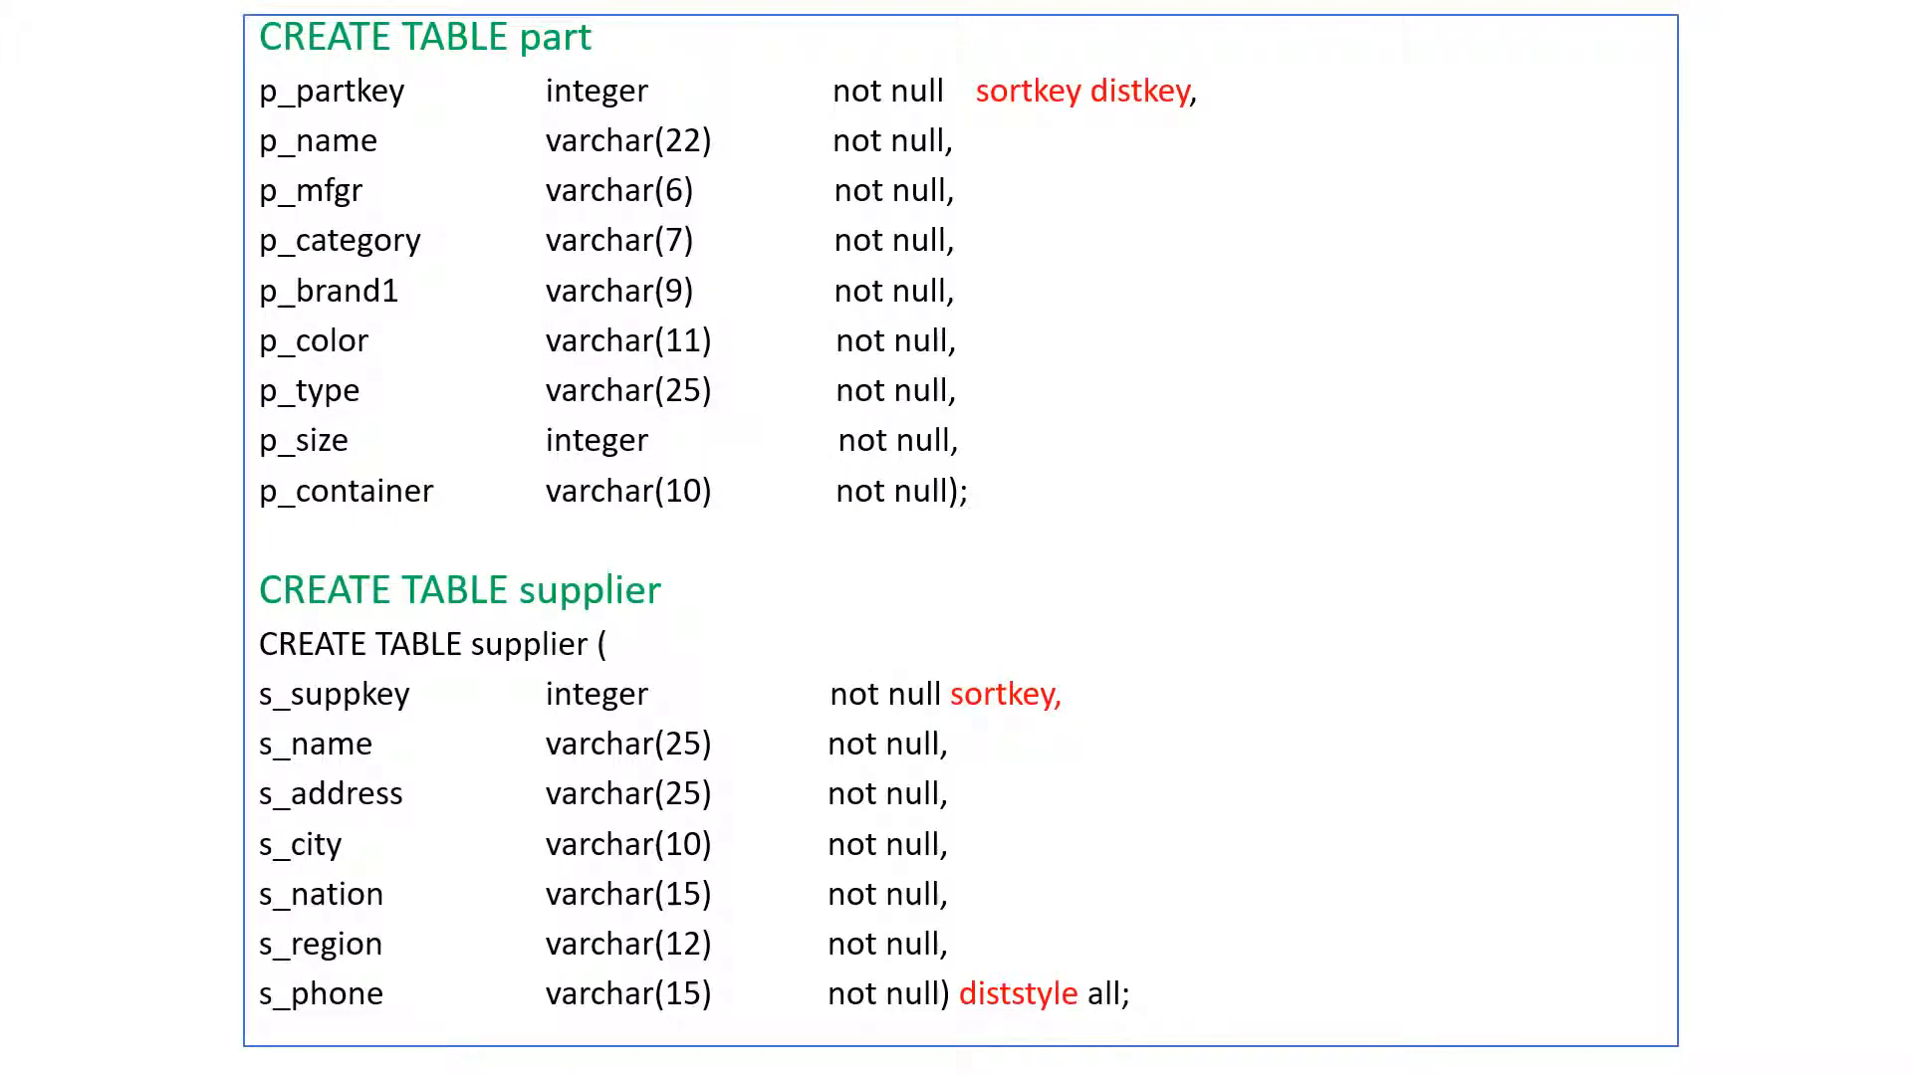